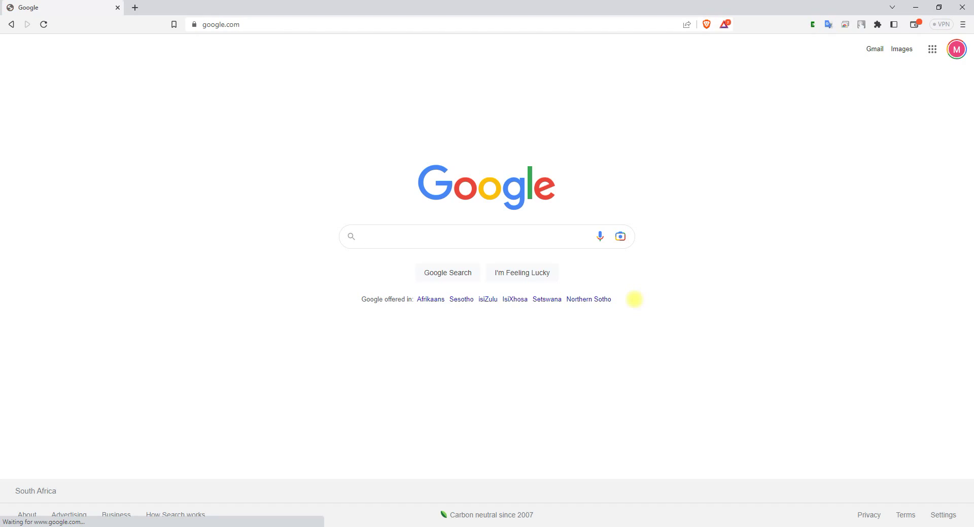
Step: Search Google for 'rawtherapee' and go from the RawTherapee - Home result to its Downloads page
{"action": "left_click", "coordinate": [467, 242]}
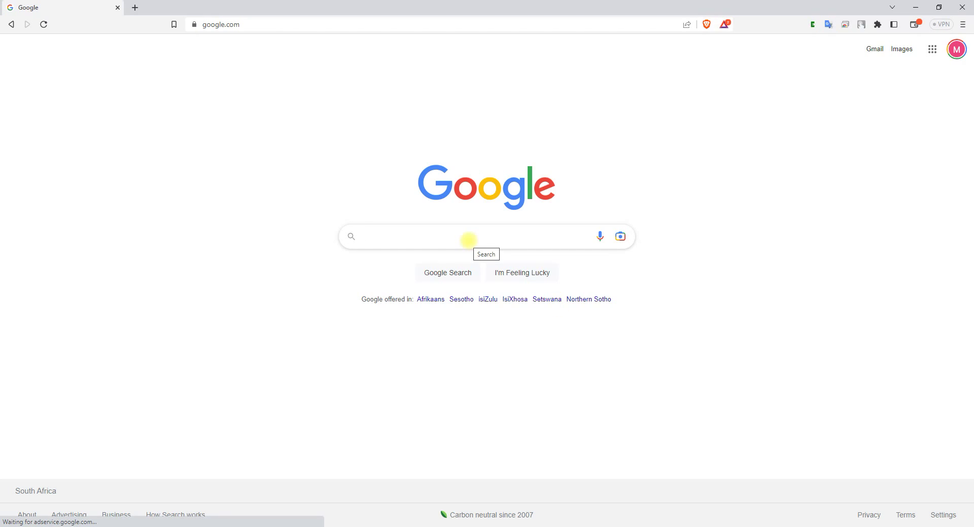
{"action": "type", "text": "rawtherap"}
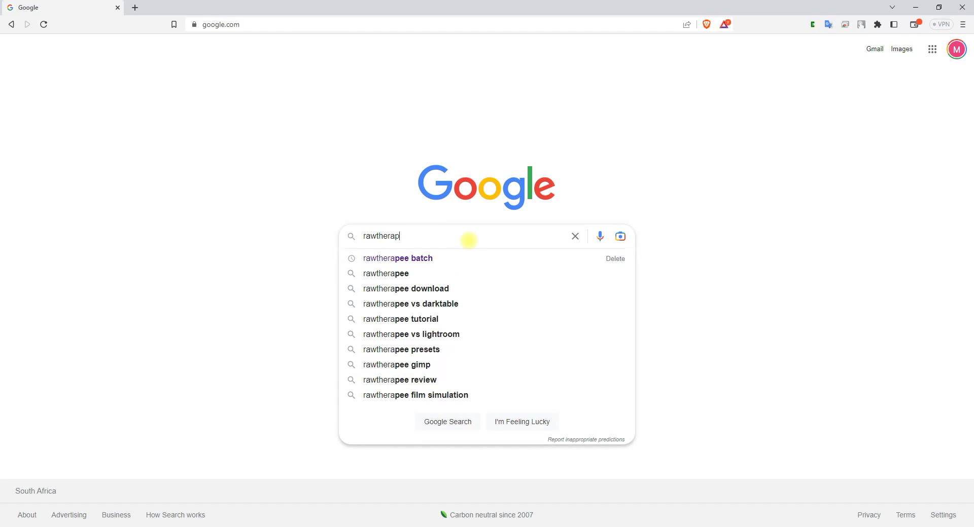
{"action": "type", "text": "ee"}
{"action": "key", "text": "Return"}
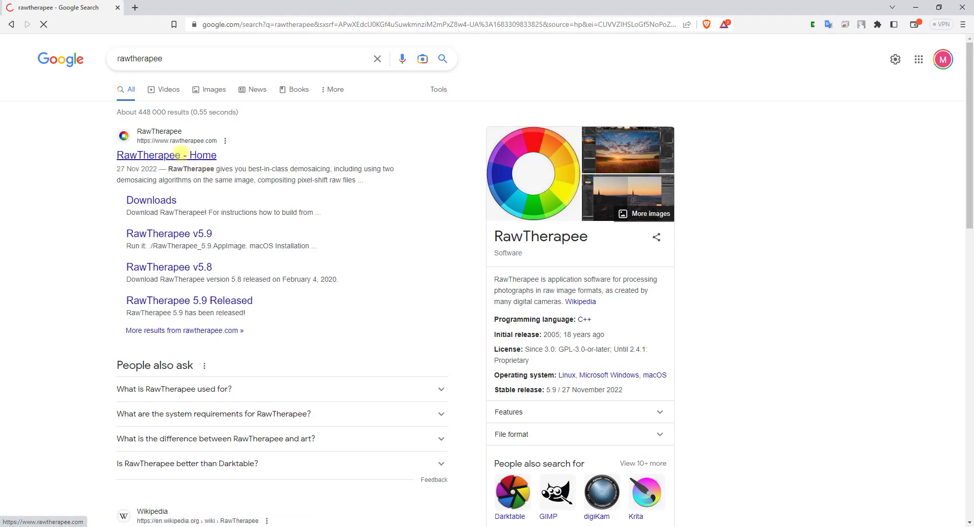
{"action": "left_click", "coordinate": [177, 154]}
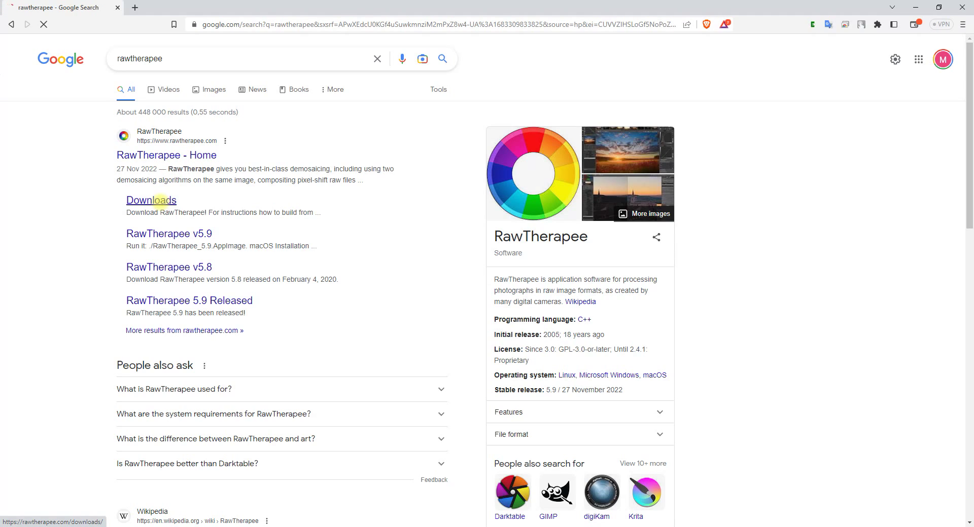
{"action": "left_click", "coordinate": [154, 200]}
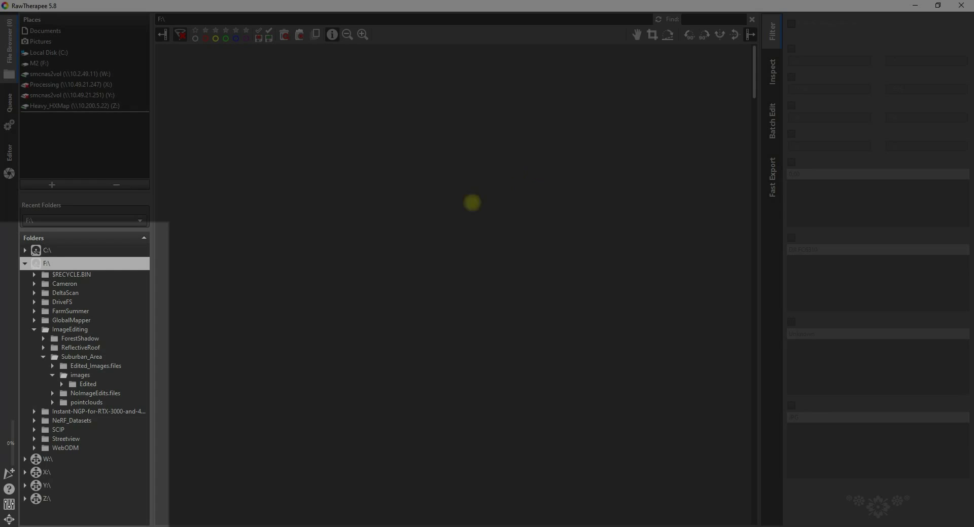
Step: Select F:\ImageEditing\Suburban_Area\images in the folder tree and scroll through the drone thumbnails
{"action": "left_click", "coordinate": [80, 375]}
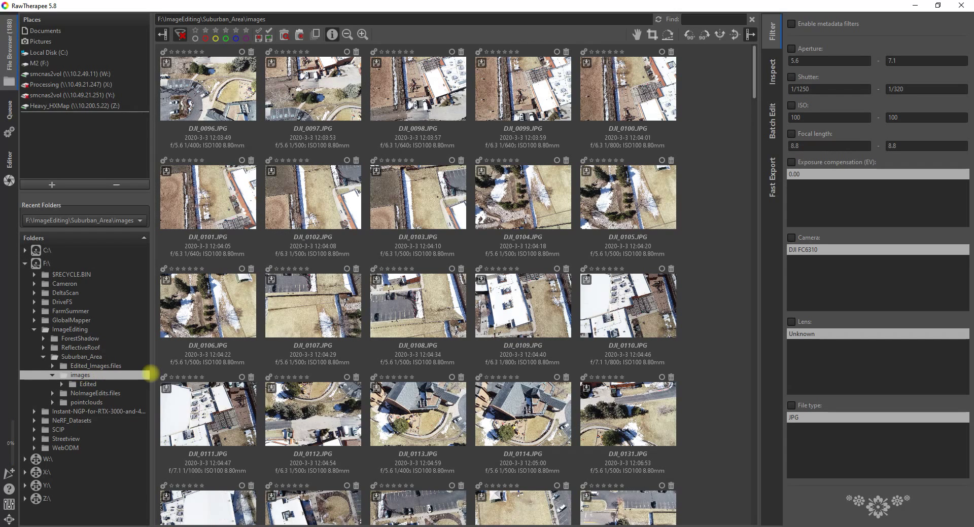
{"action": "left_click_drag", "start_coordinate": [752, 71], "coordinate": [760, 365]}
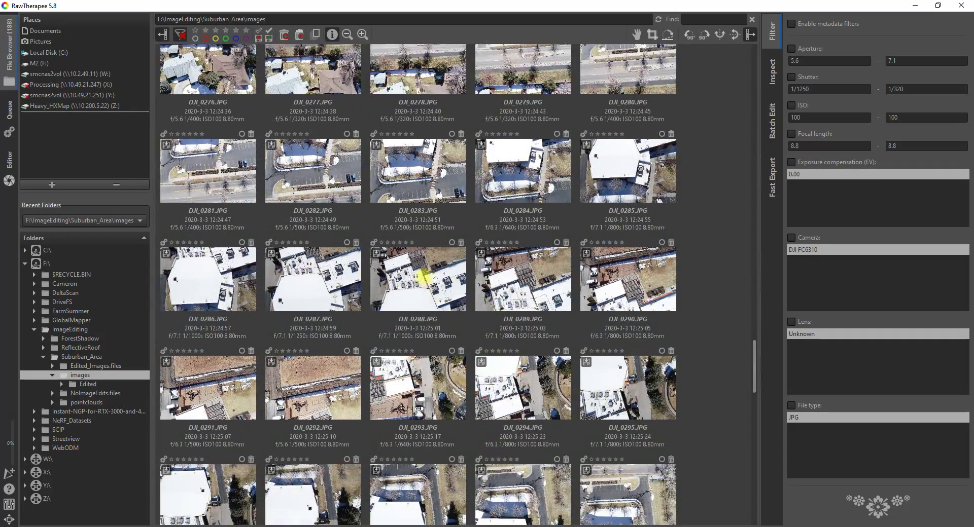
Step: Open DJI_0288 in the Editor, try exposure compensation at 0.27, then reset it to 0.00
{"action": "double_click", "coordinate": [424, 276]}
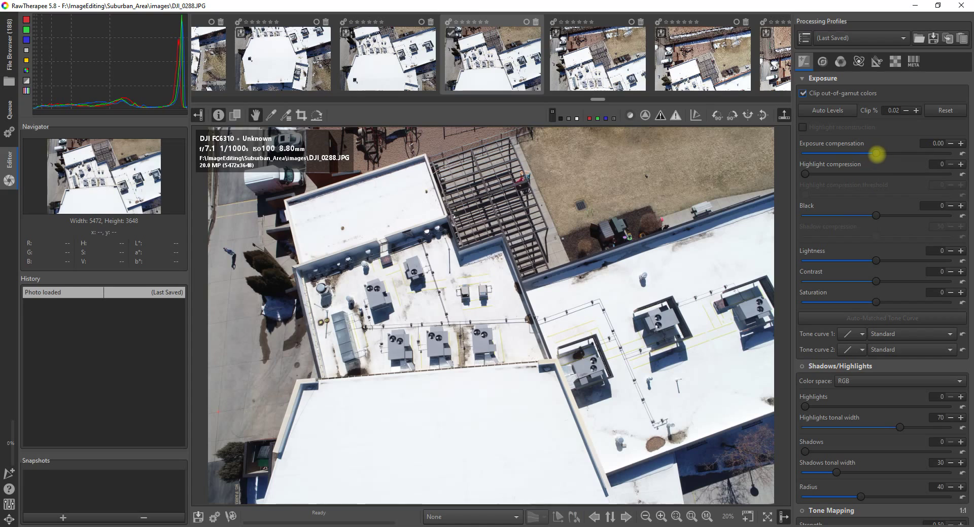
{"action": "mouse_move", "coordinate": [876, 154]}
{"action": "left_mouse_down"}
{"action": "mouse_move", "coordinate": [819, 152]}
{"action": "mouse_move", "coordinate": [879, 153]}
{"action": "left_mouse_up"}
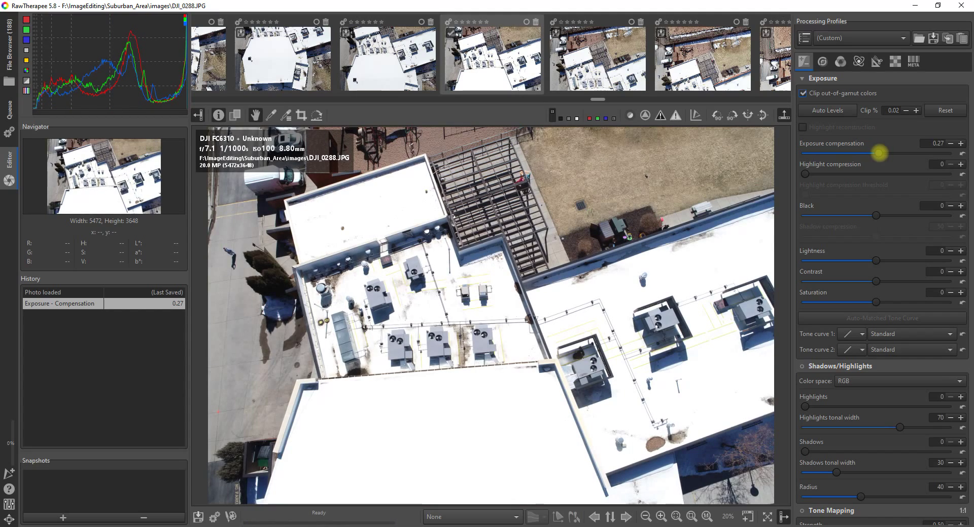
{"action": "left_click", "coordinate": [926, 144]}
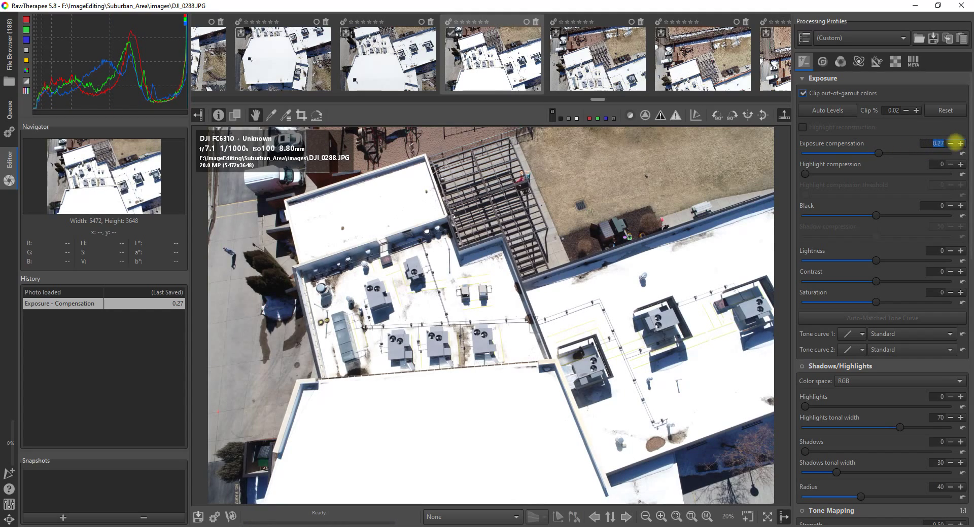
{"action": "type", "text": "0"}
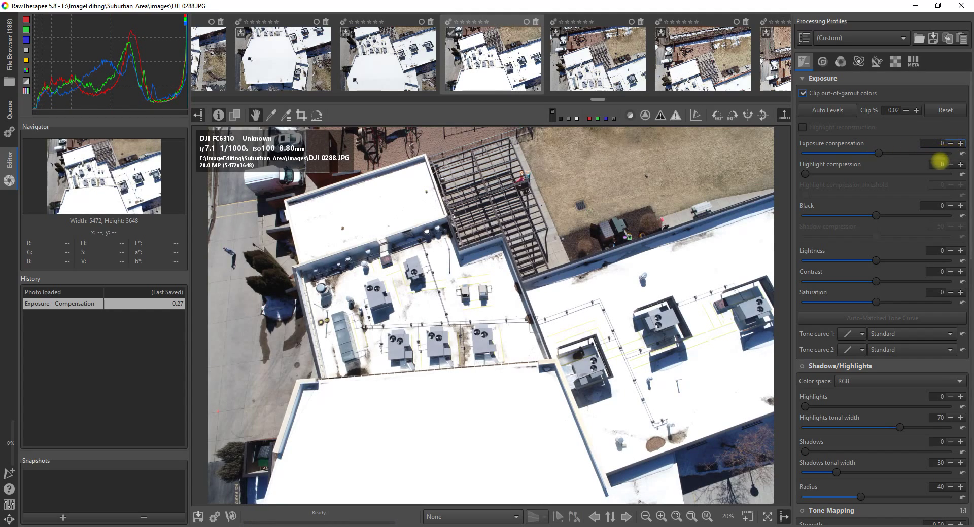
{"action": "left_click", "coordinate": [937, 164]}
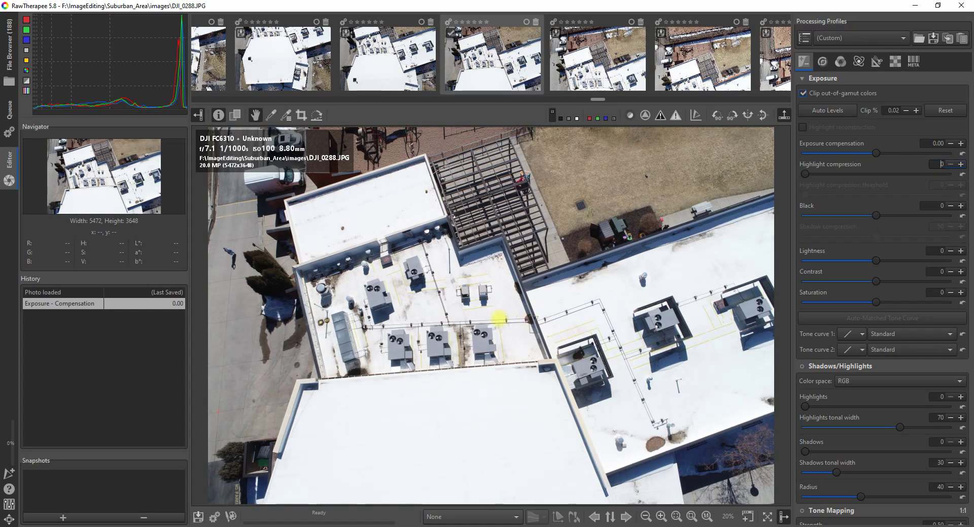
{"action": "left_click_drag", "start_coordinate": [500, 322], "coordinate": [371, 415]}
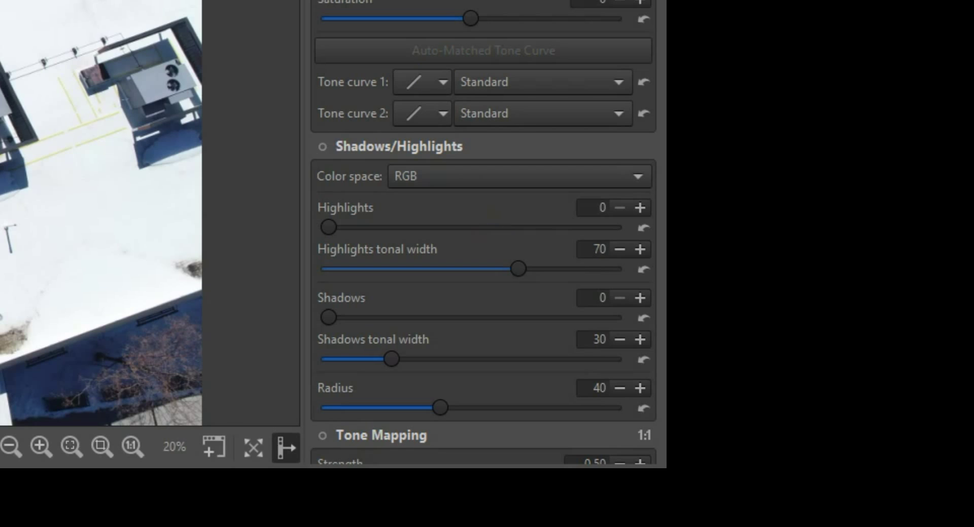
Step: Enable Shadows/Highlights on DJI_0288 and raise Highlights to 100, checking the bright upper-left rooftop
{"action": "left_click", "coordinate": [324, 119]}
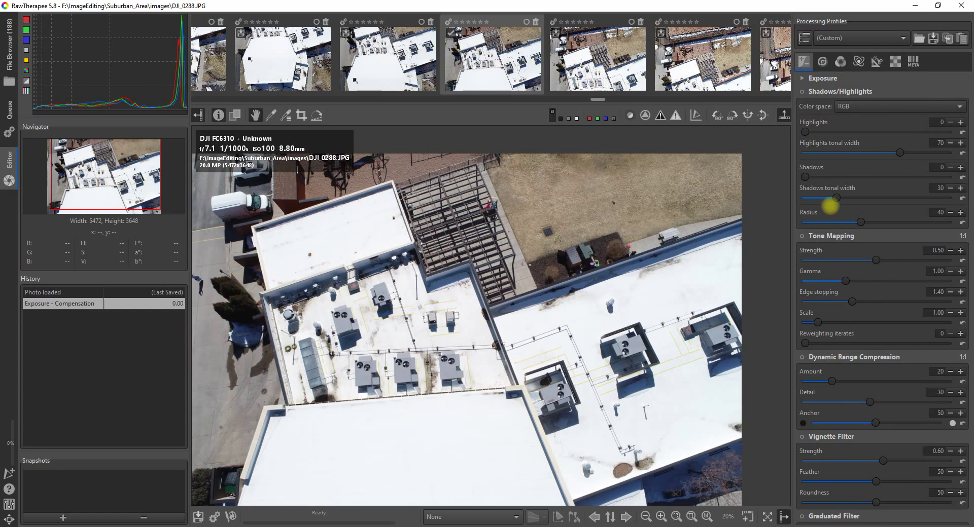
{"action": "left_click", "coordinate": [802, 92]}
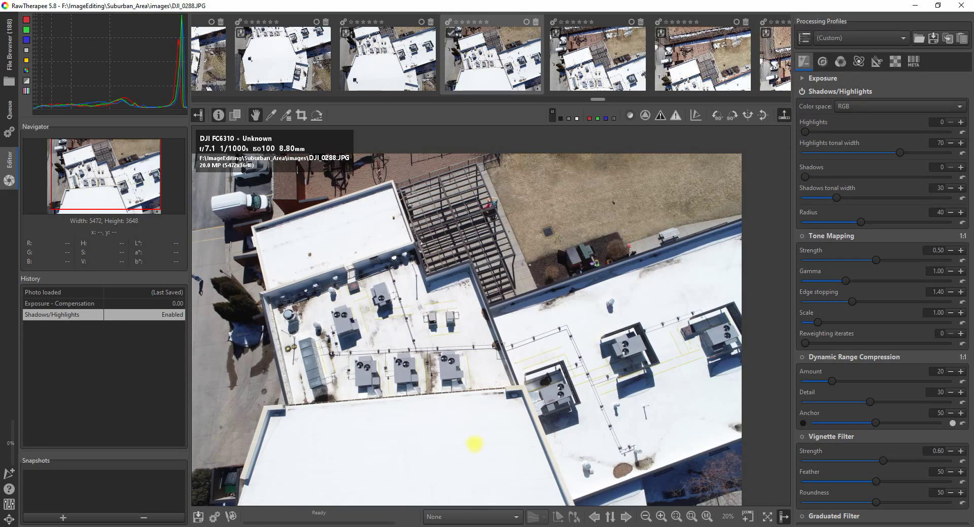
{"action": "mouse_move", "coordinate": [805, 131]}
{"action": "left_mouse_down"}
{"action": "mouse_move", "coordinate": [953, 133]}
{"action": "mouse_move", "coordinate": [792, 133]}
{"action": "mouse_move", "coordinate": [969, 123]}
{"action": "mouse_move", "coordinate": [788, 134]}
{"action": "left_mouse_up"}
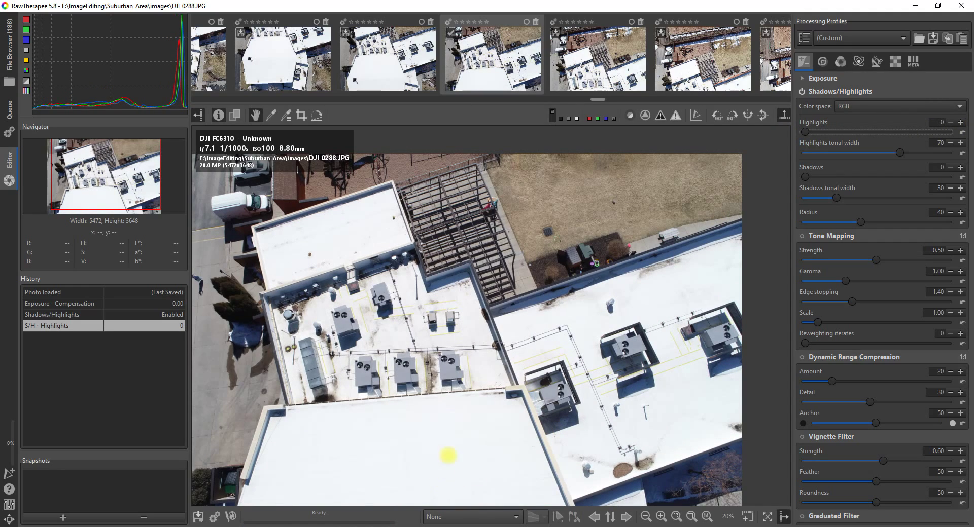
{"action": "left_click_drag", "start_coordinate": [344, 231], "coordinate": [393, 261]}
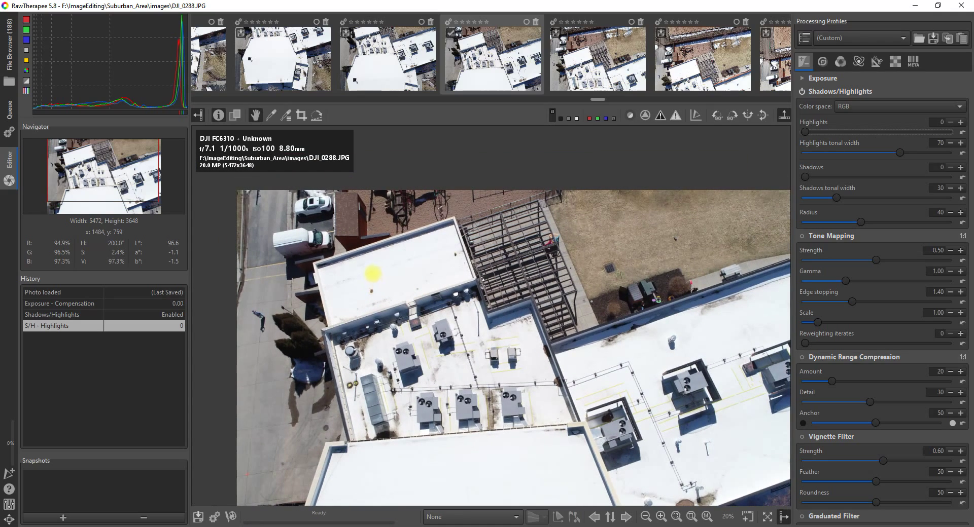
{"action": "scroll", "coordinate": [372, 274], "scroll_direction": "up", "scroll_amount": 4}
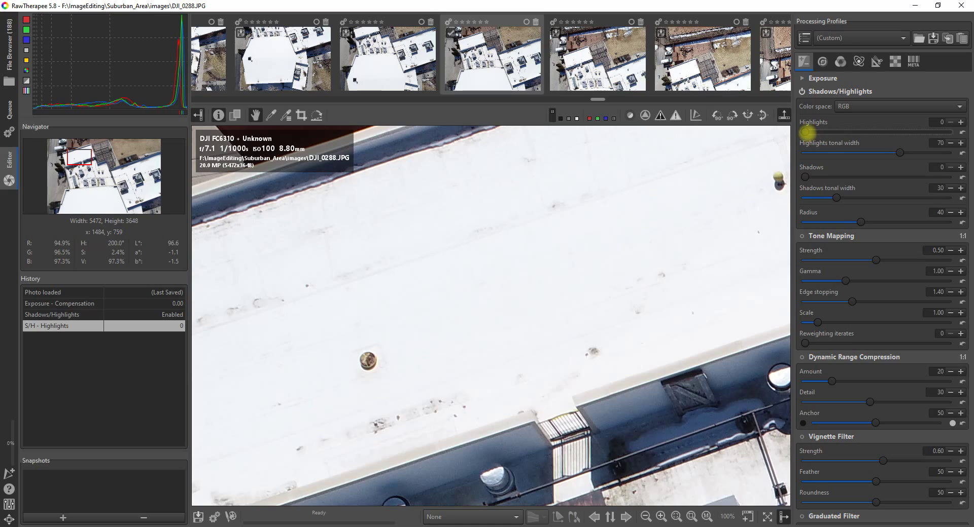
{"action": "left_click_drag", "start_coordinate": [805, 132], "coordinate": [970, 130]}
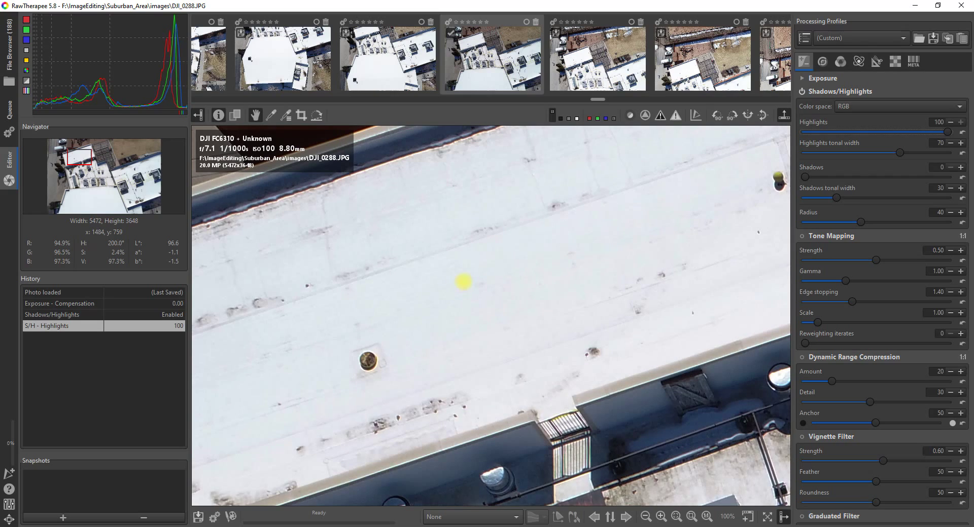
Step: Zoom into the shaded trees and settle the Shadows slider at 50
{"action": "scroll", "coordinate": [464, 282], "scroll_direction": "down", "scroll_amount": 5}
{"action": "scroll", "coordinate": [591, 210], "scroll_direction": "up", "scroll_amount": 3}
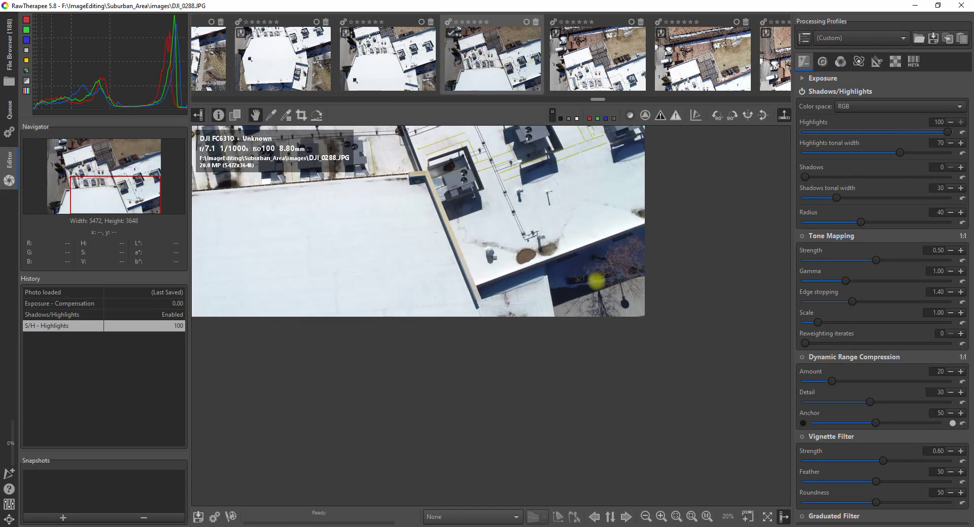
{"action": "scroll", "coordinate": [597, 280], "scroll_direction": "up", "scroll_amount": 2}
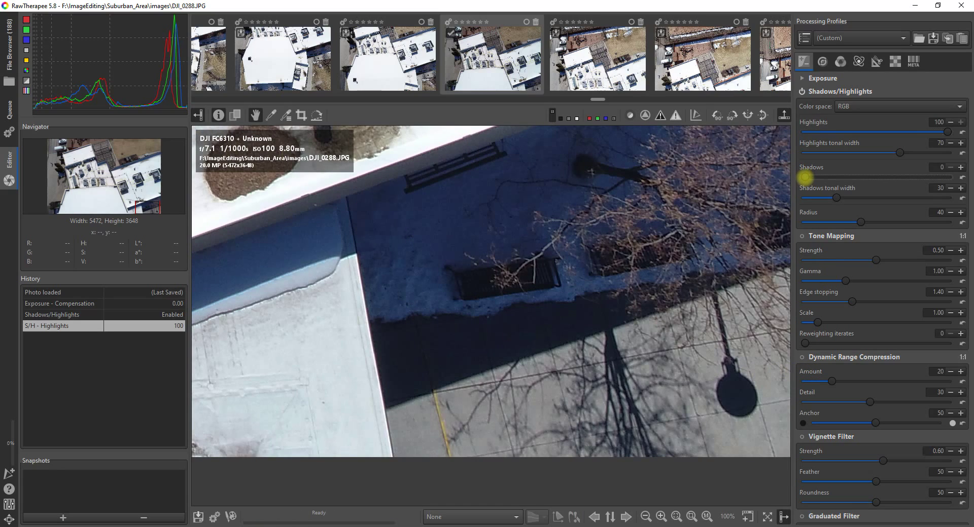
{"action": "left_click_drag", "start_coordinate": [805, 177], "coordinate": [952, 179]}
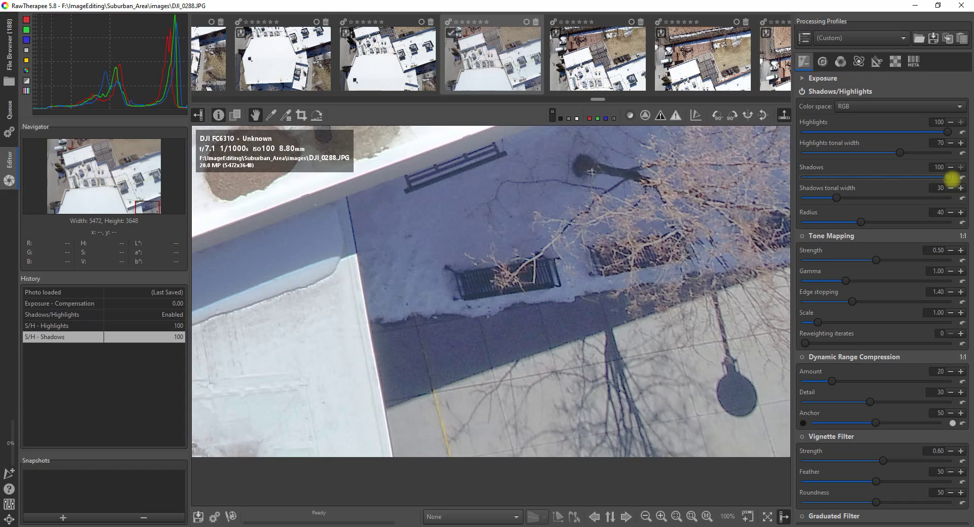
{"action": "left_click_drag", "start_coordinate": [951, 178], "coordinate": [876, 178]}
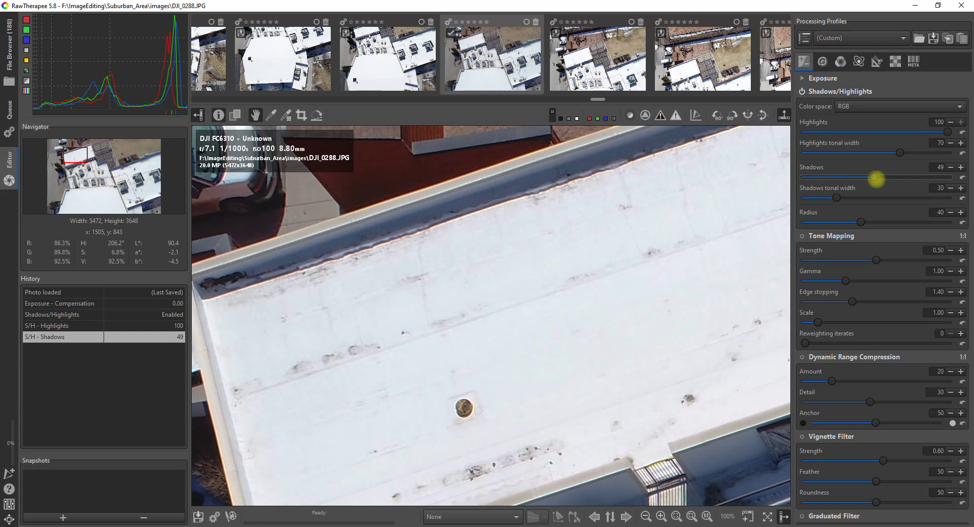
{"action": "left_click", "coordinate": [960, 167]}
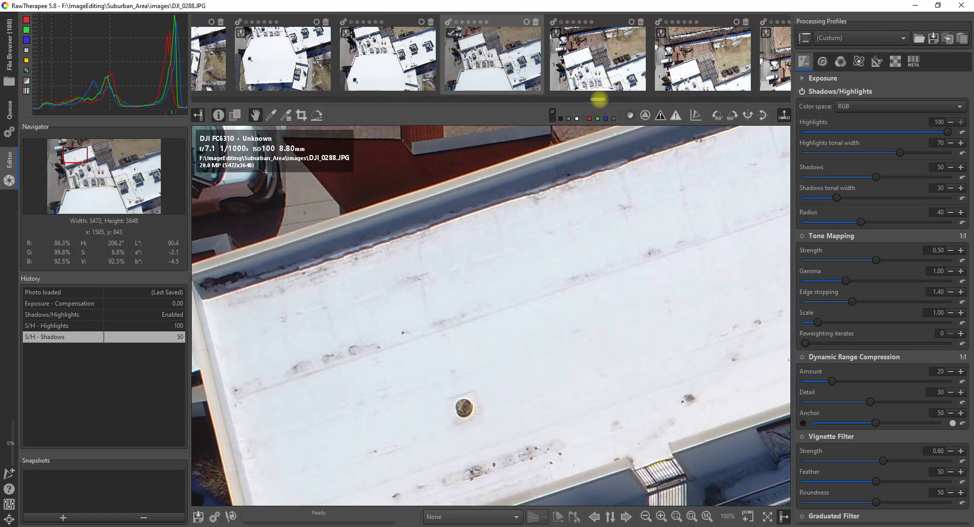
Step: Open DJI_0330 from the filmstrip and paste the copied profile (Highlights 100, Shadows 50) onto it
{"action": "left_click_drag", "start_coordinate": [599, 100], "coordinate": [727, 100]}
{"action": "double_click", "coordinate": [661, 65]}
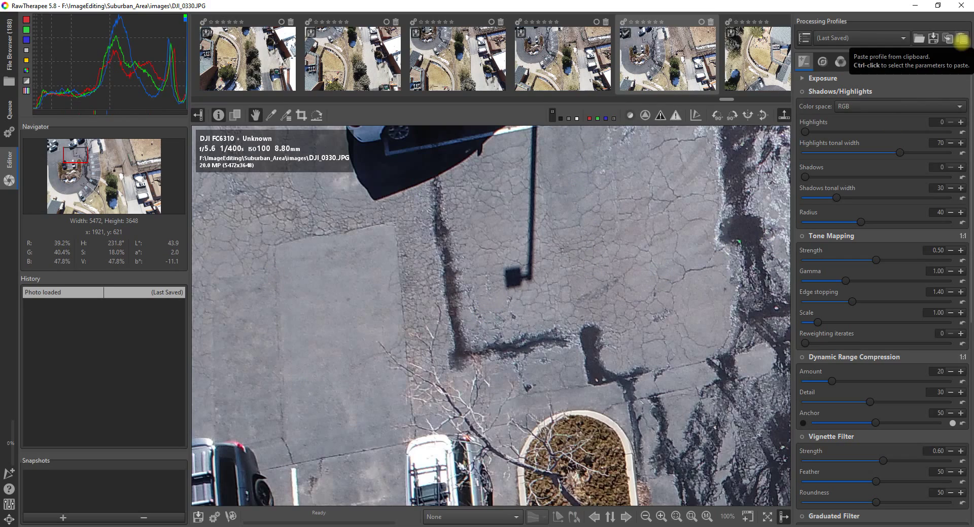
{"action": "left_click", "coordinate": [962, 39]}
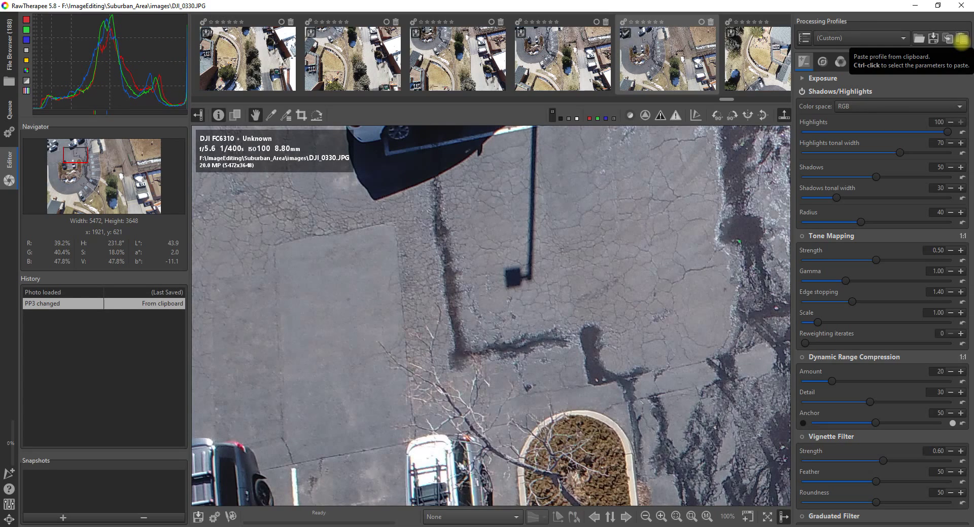
{"action": "left_click_drag", "start_coordinate": [726, 100], "coordinate": [647, 96]}
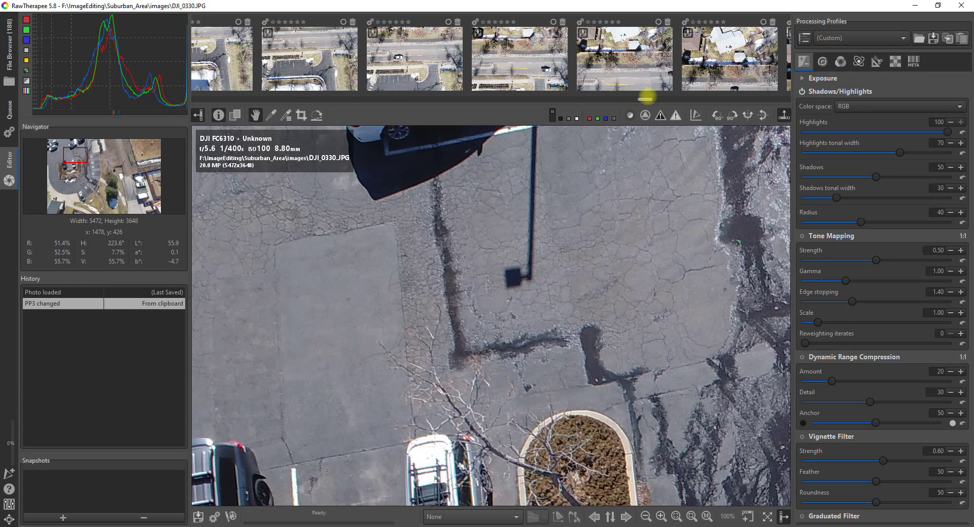
Step: Paste the copied profile onto DJI_0303, then select all filmstrip photos and paste it onto them
{"action": "double_click", "coordinate": [525, 61]}
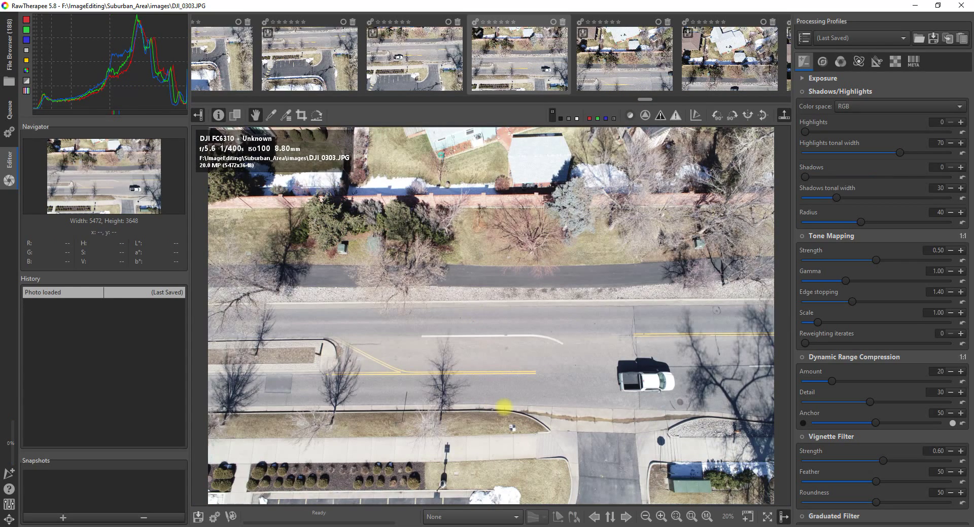
{"action": "left_click", "coordinate": [962, 38]}
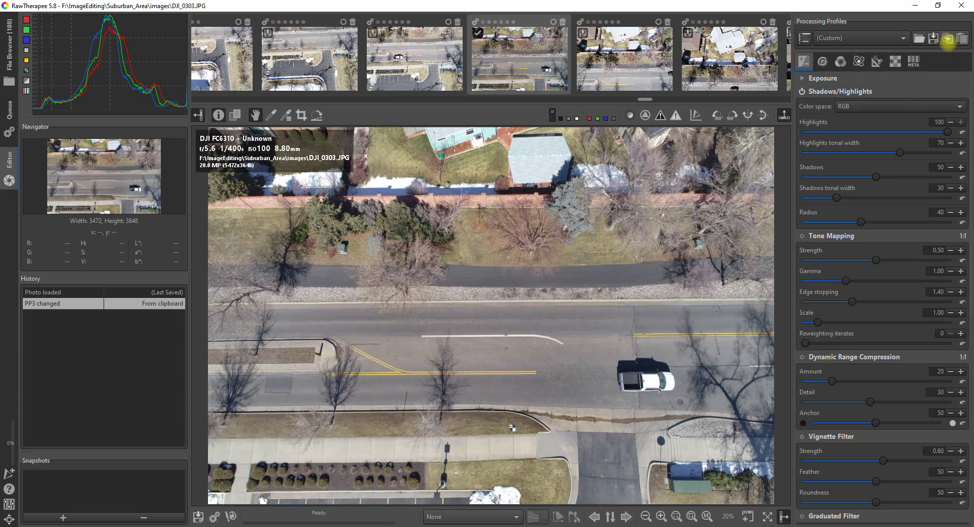
{"action": "left_click", "coordinate": [439, 46]}
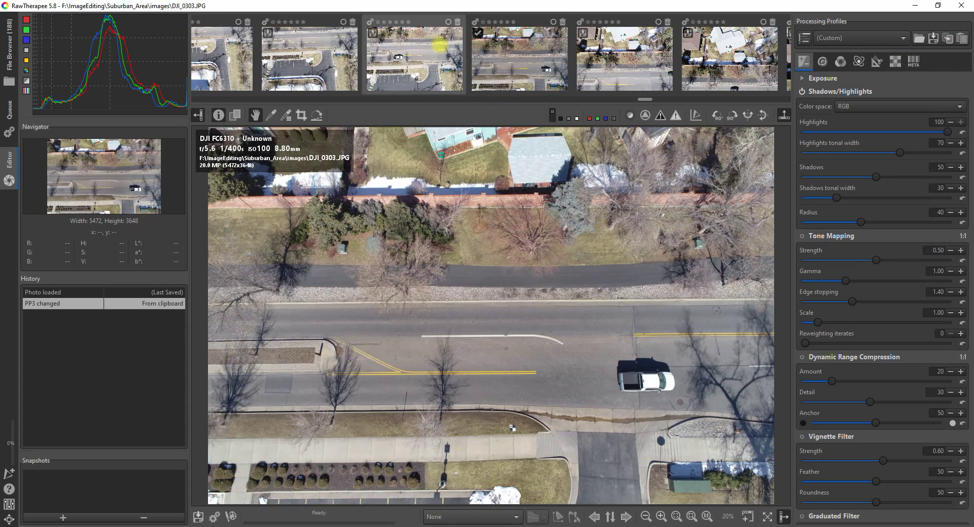
{"action": "key", "text": "ctrl+a"}
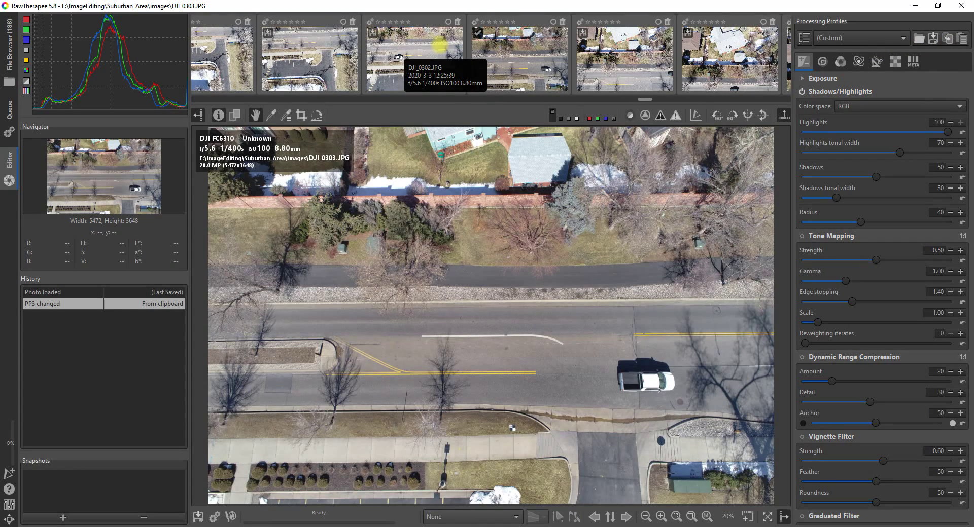
{"action": "right_click", "coordinate": [439, 46]}
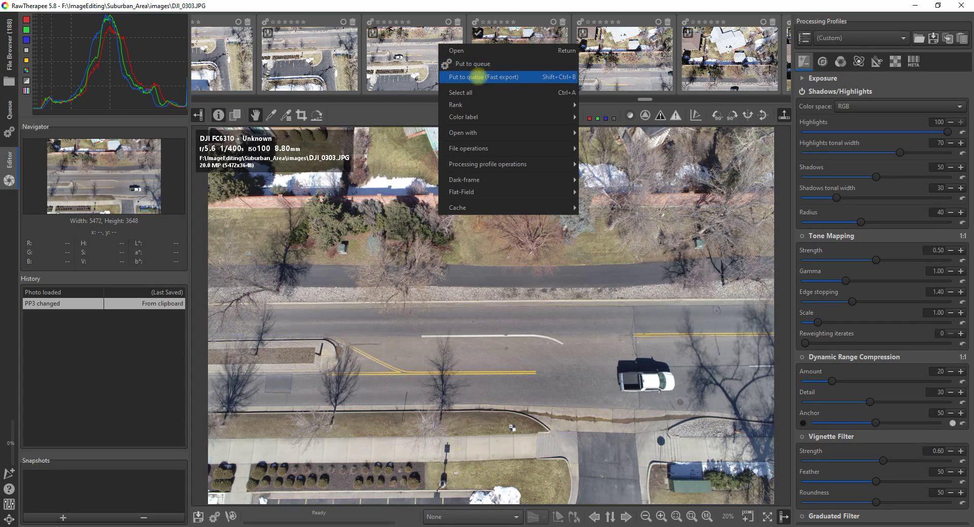
{"action": "left_click", "coordinate": [473, 92]}
{"action": "right_click", "coordinate": [414, 41]}
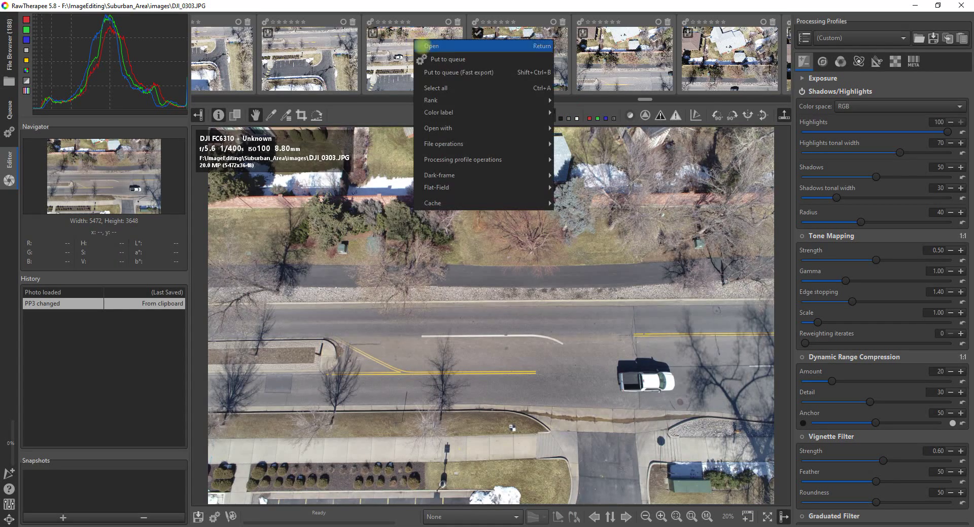
{"action": "mouse_move", "coordinate": [537, 159]}
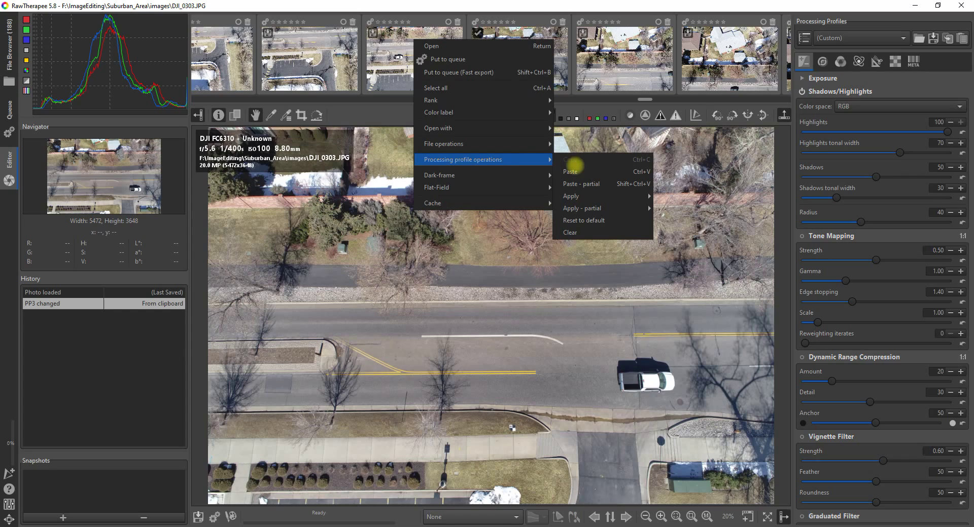
{"action": "left_click", "coordinate": [570, 171]}
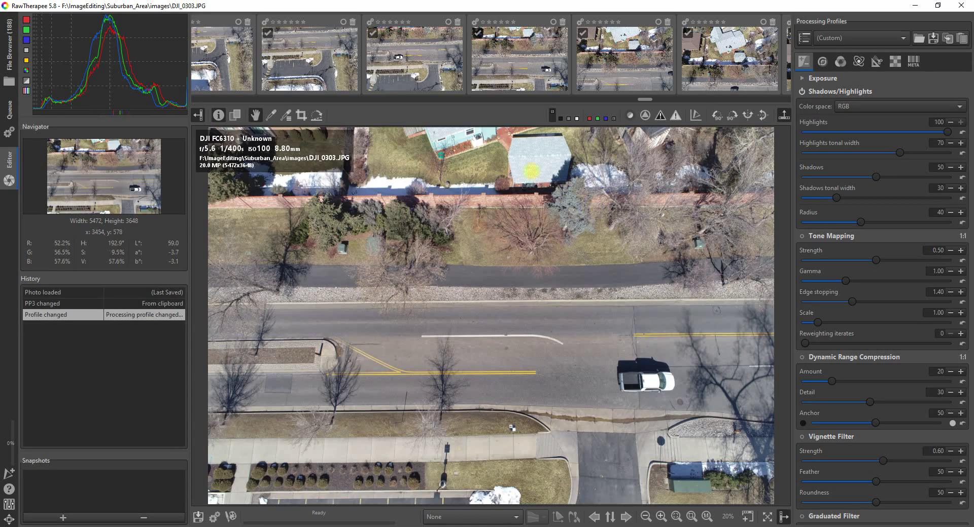
Step: Put all 188 selected photos into the batch processing queue
{"action": "right_click", "coordinate": [427, 56]}
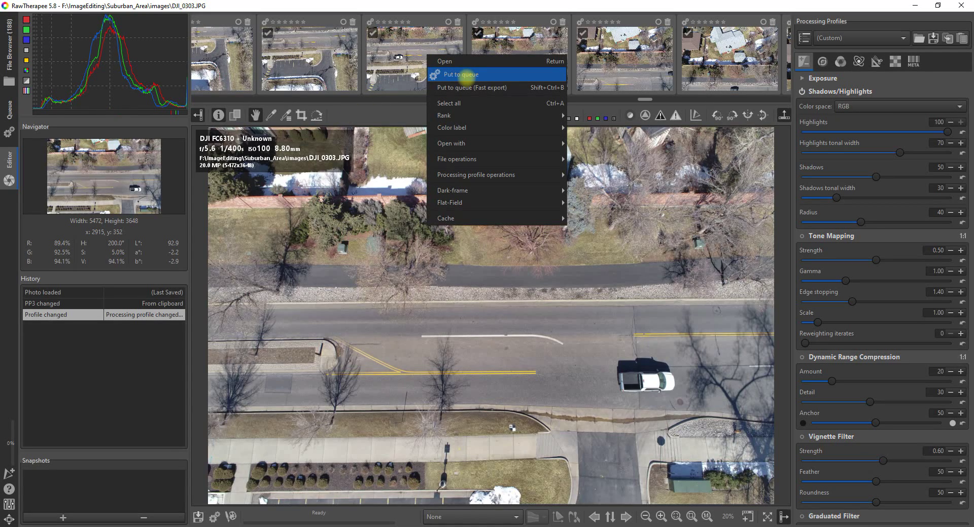
{"action": "left_click", "coordinate": [465, 74]}
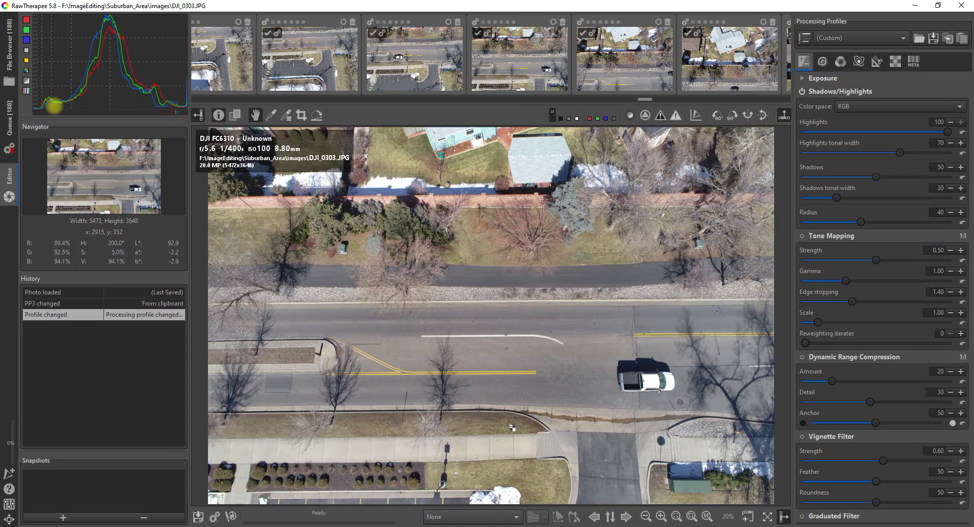
{"action": "left_click", "coordinate": [8, 119]}
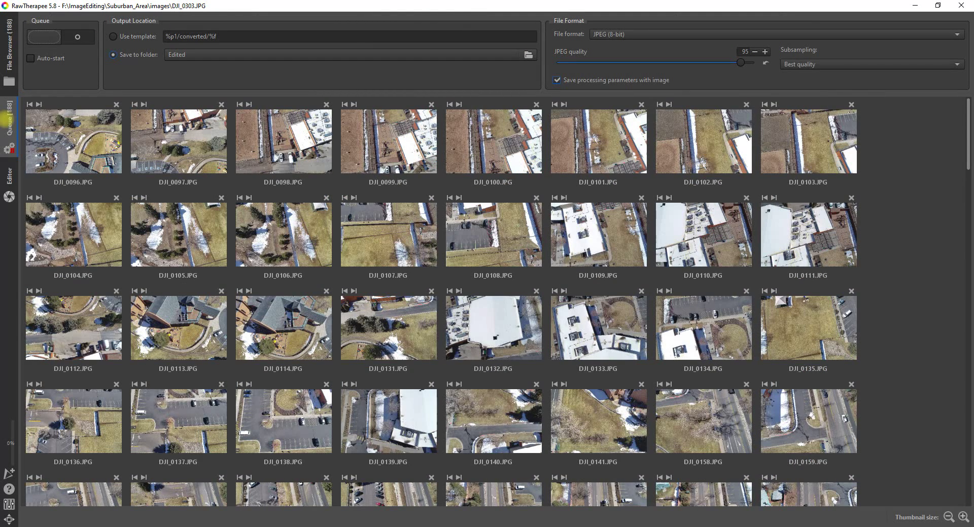
Step: Create a new HighlightsandShadows folder inside the Edited output folder
{"action": "left_click", "coordinate": [528, 54]}
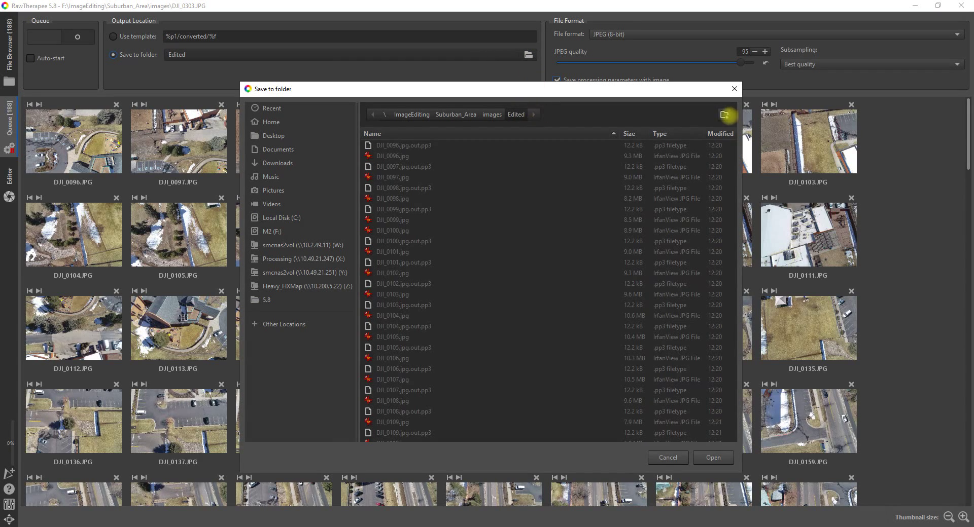
{"action": "left_click", "coordinate": [724, 115]}
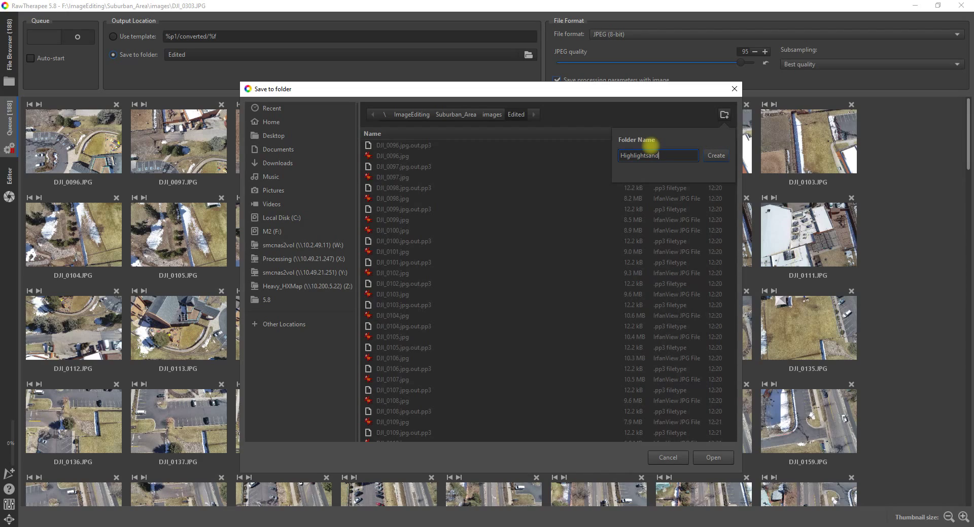
{"action": "type", "text": "HighlightsandShadows"}
{"action": "key", "text": "Return"}
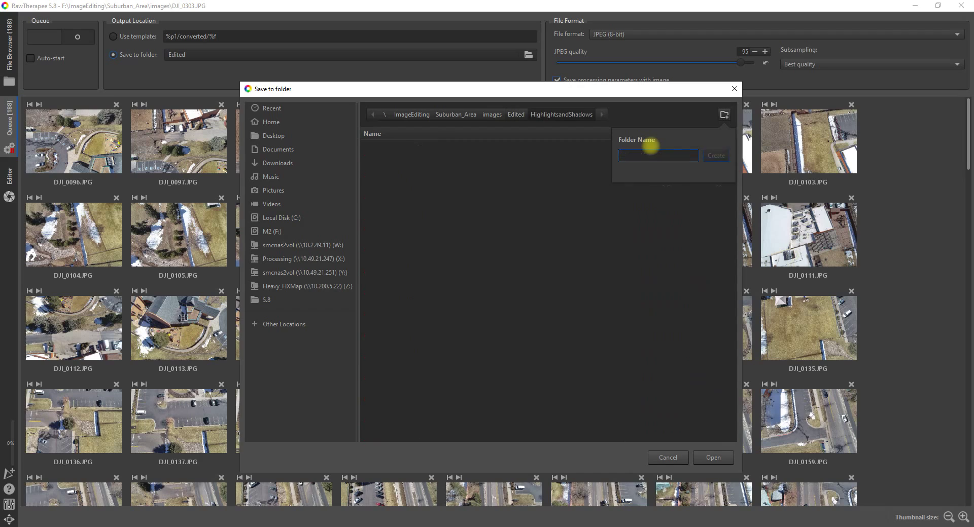
Step: Output to HighlightsandShadows as JPEG (8-bit), higher quality, Best quality subsampling, and auto-start the queue
{"action": "left_click", "coordinate": [713, 458]}
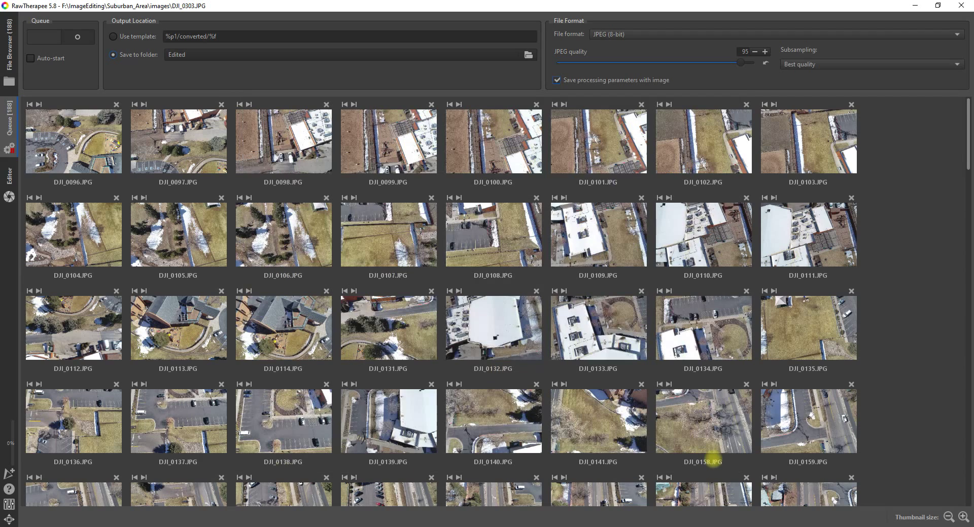
{"action": "left_click", "coordinate": [957, 34]}
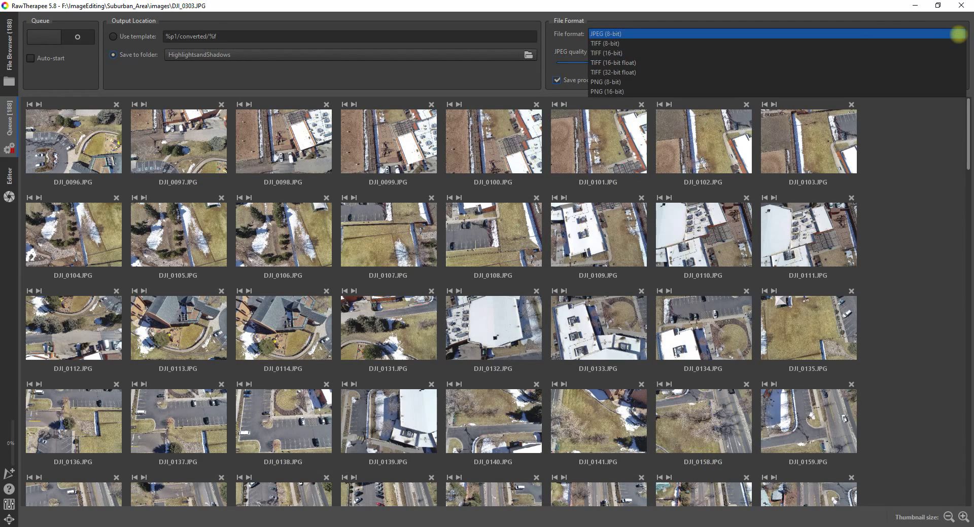
{"action": "left_click", "coordinate": [958, 34]}
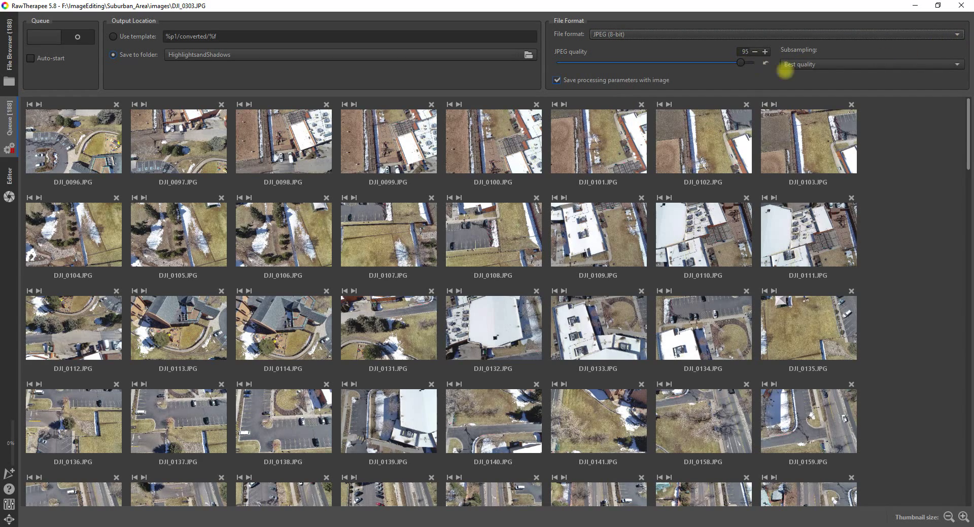
{"action": "left_click", "coordinate": [764, 51]}
{"action": "left_click", "coordinate": [764, 51]}
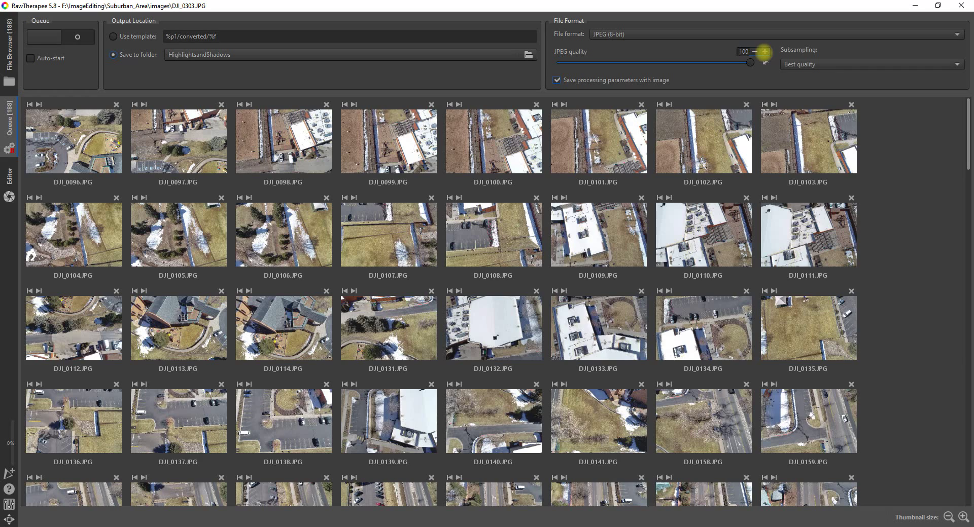
{"action": "left_click", "coordinate": [956, 64]}
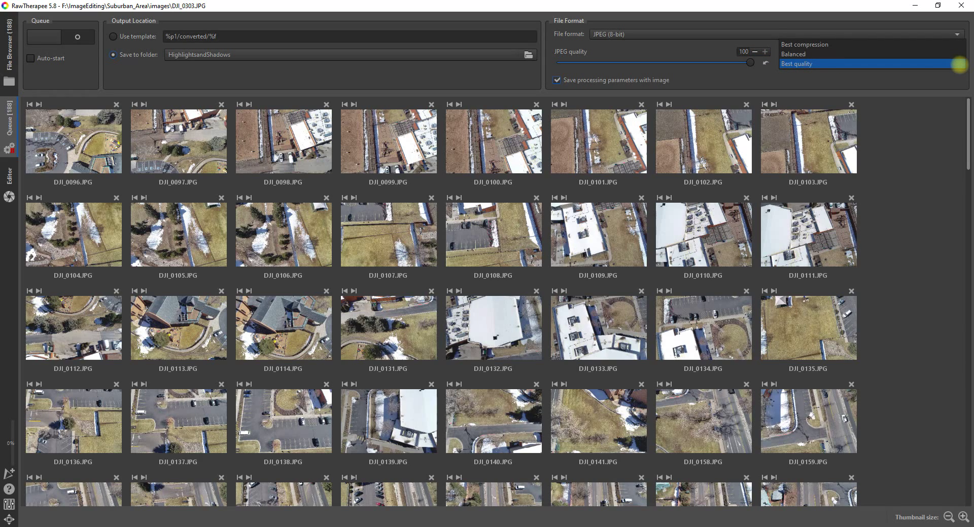
{"action": "left_click", "coordinate": [959, 65]}
{"action": "left_click", "coordinate": [76, 37]}
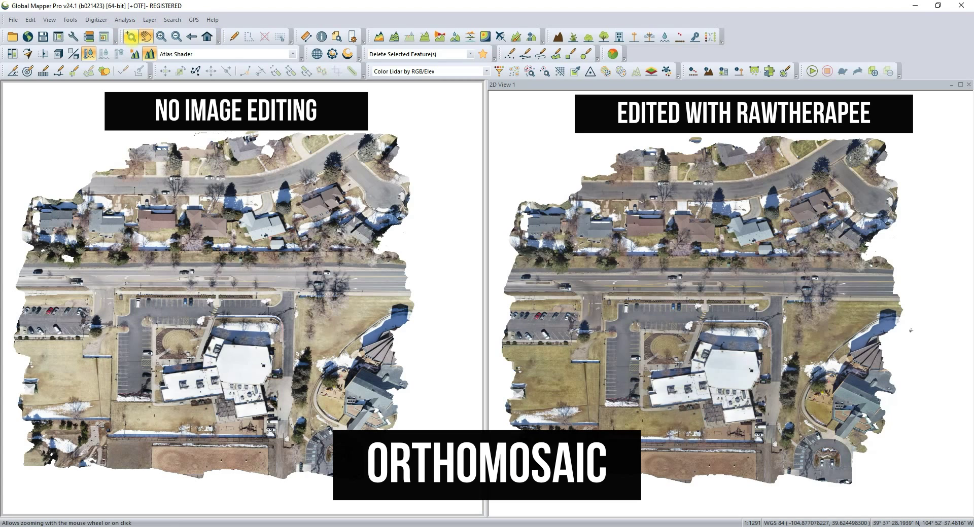
Step: Zoom both linked views onto the school roof's HVAC units and pan across the rooftop
{"action": "left_click", "coordinate": [131, 36]}
{"action": "left_click_drag", "start_coordinate": [164, 359], "coordinate": [231, 399]}
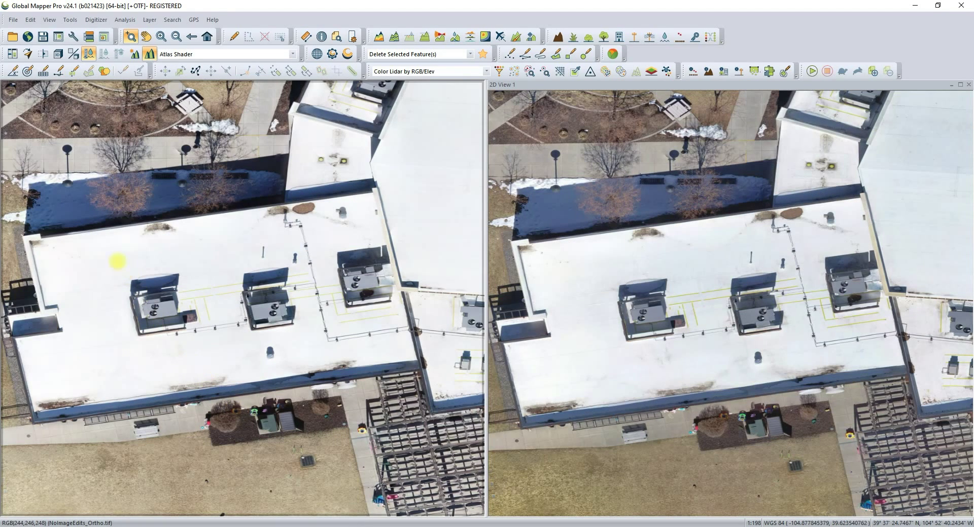
{"action": "left_click_drag", "start_coordinate": [118, 263], "coordinate": [328, 347]}
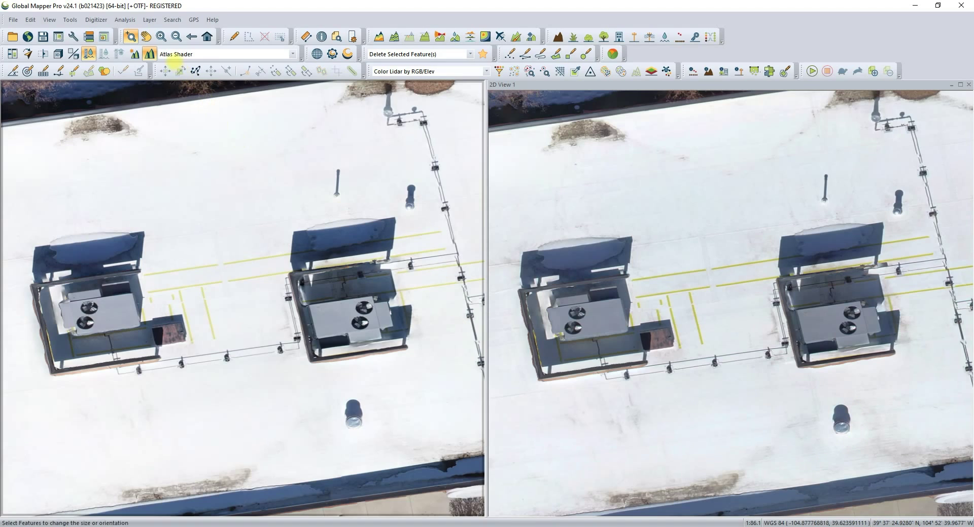
{"action": "left_click", "coordinate": [146, 36]}
{"action": "left_click_drag", "start_coordinate": [461, 280], "coordinate": [53, 275]}
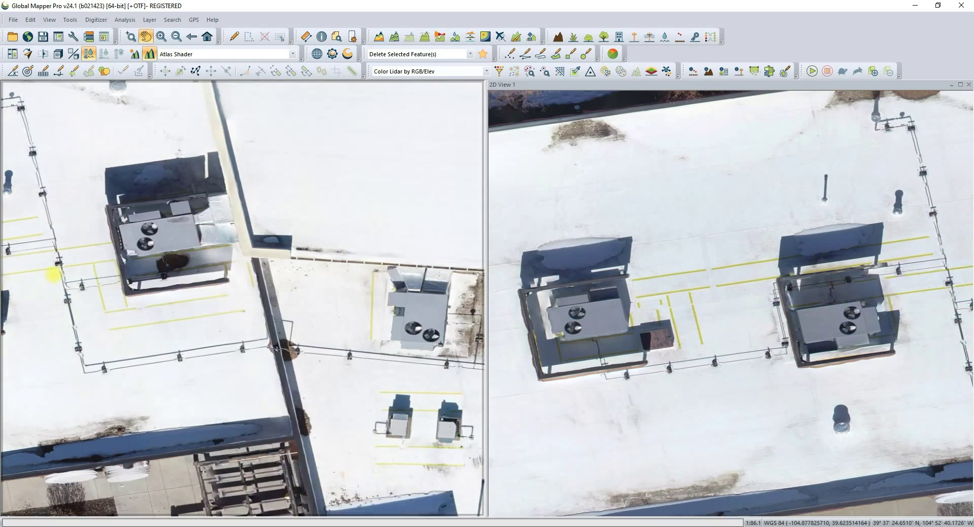
{"action": "left_click_drag", "start_coordinate": [391, 291], "coordinate": [124, 278]}
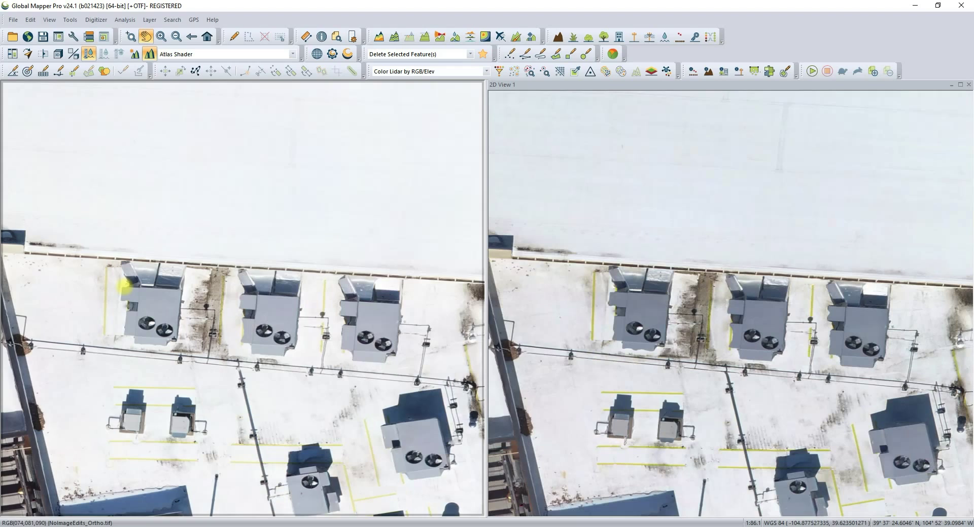
{"action": "left_click_drag", "start_coordinate": [327, 185], "coordinate": [340, 384]}
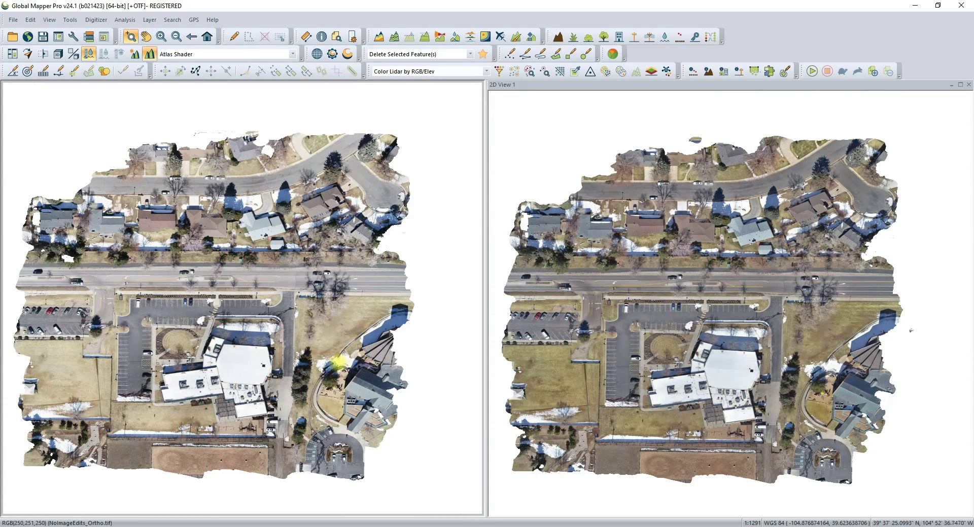
Step: Inspect the lower-right roof's AC units, then zoom from full view onto the road entrance
{"action": "left_click_drag", "start_coordinate": [337, 363], "coordinate": [398, 419]}
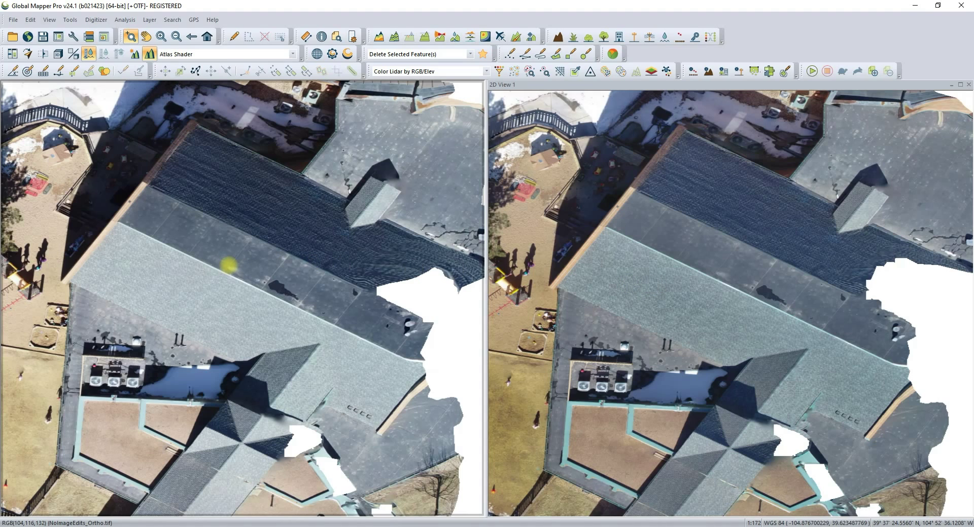
{"action": "left_click_drag", "start_coordinate": [82, 305], "coordinate": [221, 389]}
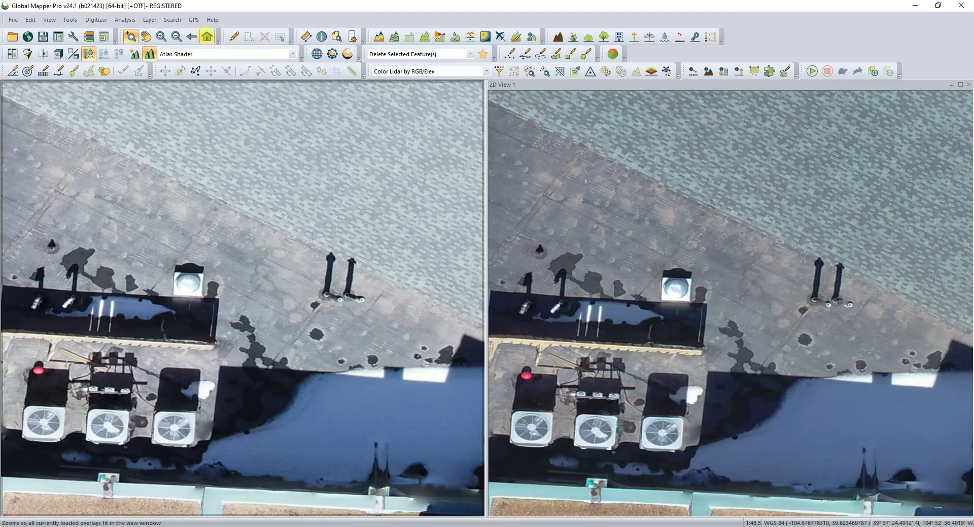
{"action": "left_click", "coordinate": [206, 36]}
{"action": "left_click_drag", "start_coordinate": [80, 261], "coordinate": [296, 419]}
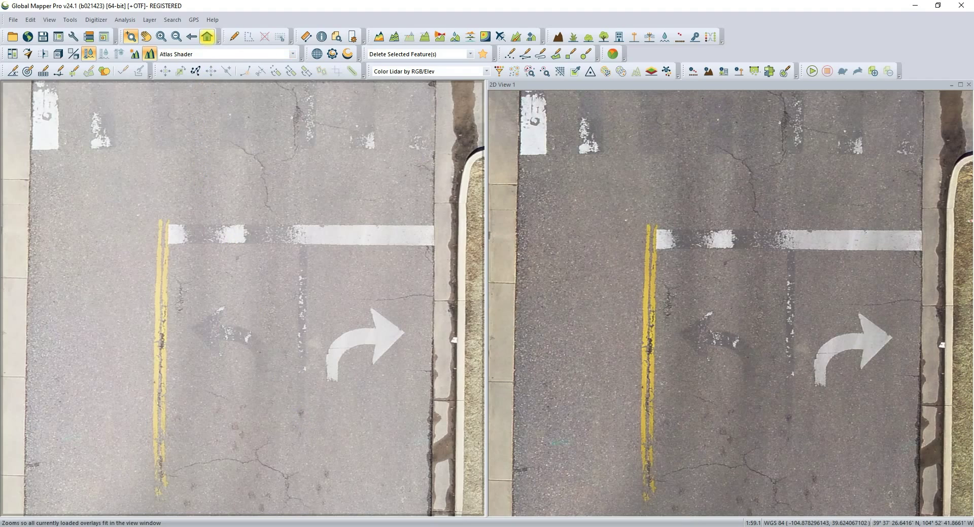
Step: From full extent, zoom both views in on a house roof, a yard, and the parking-lot lamp post
{"action": "left_click", "coordinate": [207, 37]}
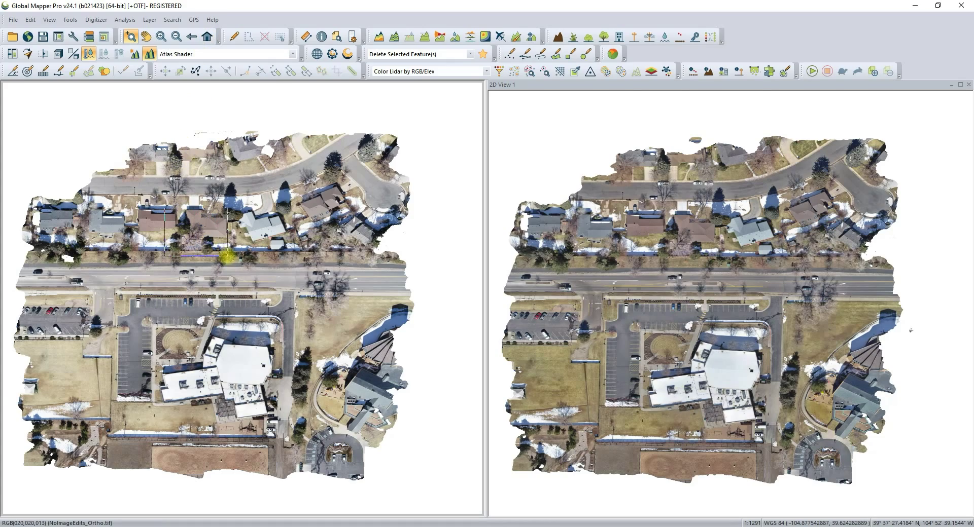
{"action": "scroll", "coordinate": [227, 257], "scroll_direction": "up", "scroll_amount": 3}
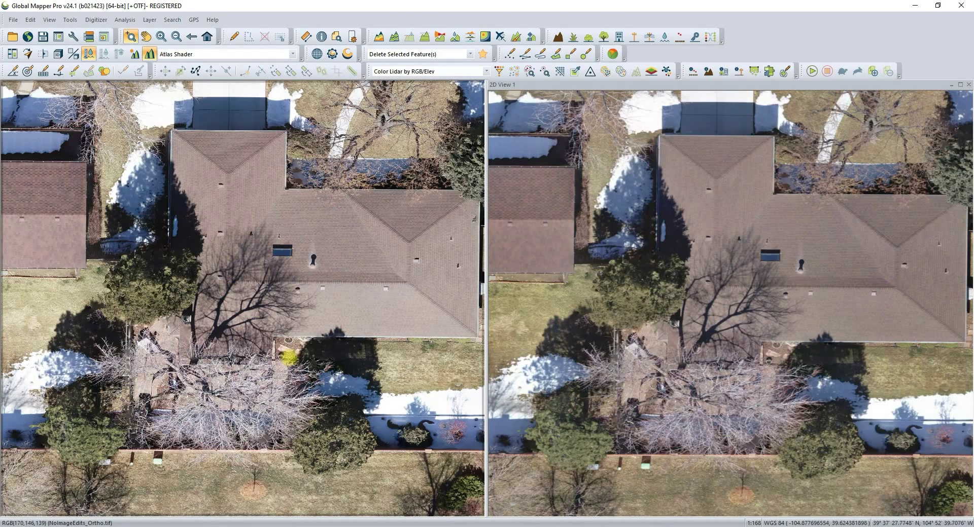
{"action": "scroll", "coordinate": [401, 424], "scroll_direction": "up", "scroll_amount": 2}
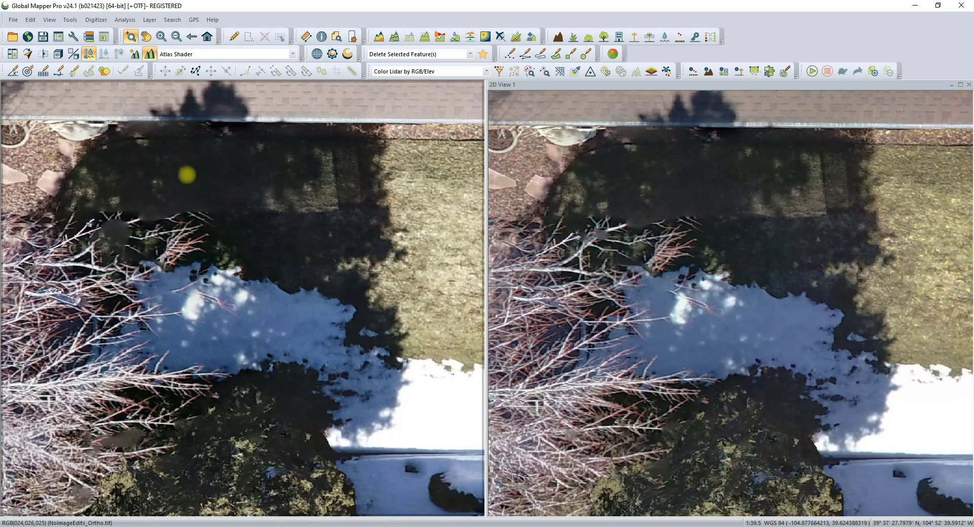
{"action": "left_click", "coordinate": [207, 36]}
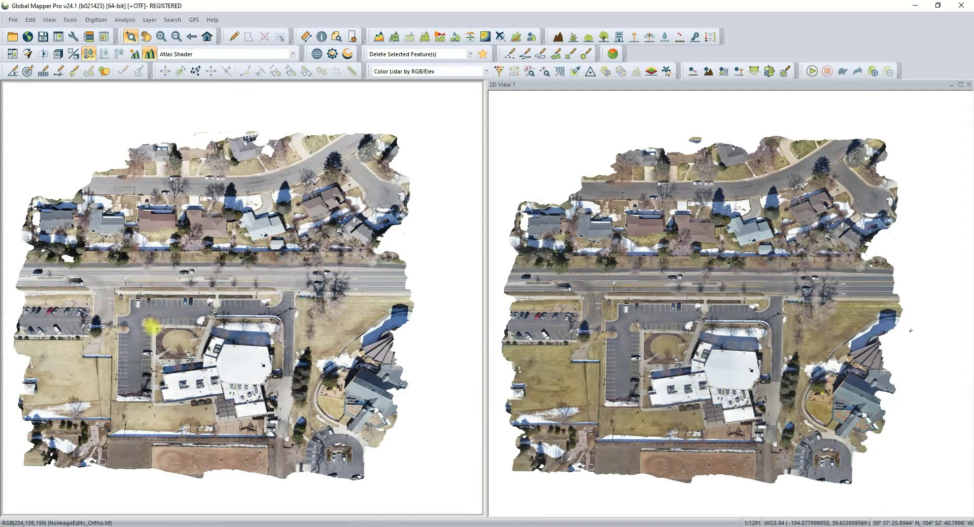
{"action": "scroll", "coordinate": [175, 338], "scroll_direction": "up", "scroll_amount": 5}
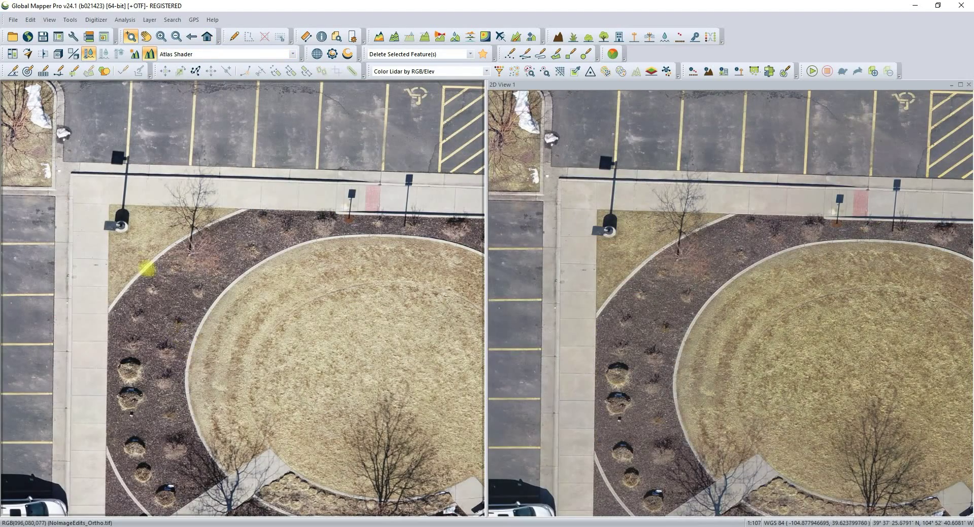
{"action": "scroll", "coordinate": [250, 217], "scroll_direction": "up", "scroll_amount": 2}
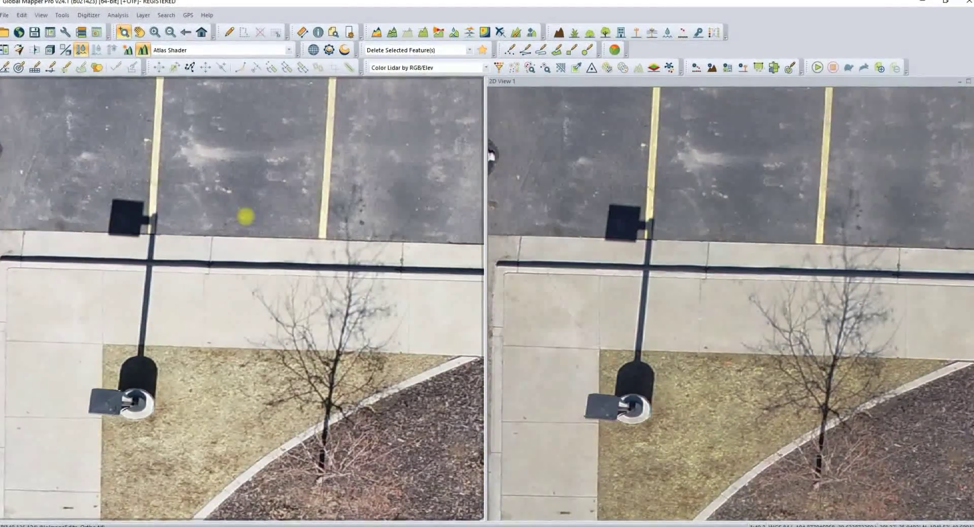
{"action": "left_click", "coordinate": [199, 30]}
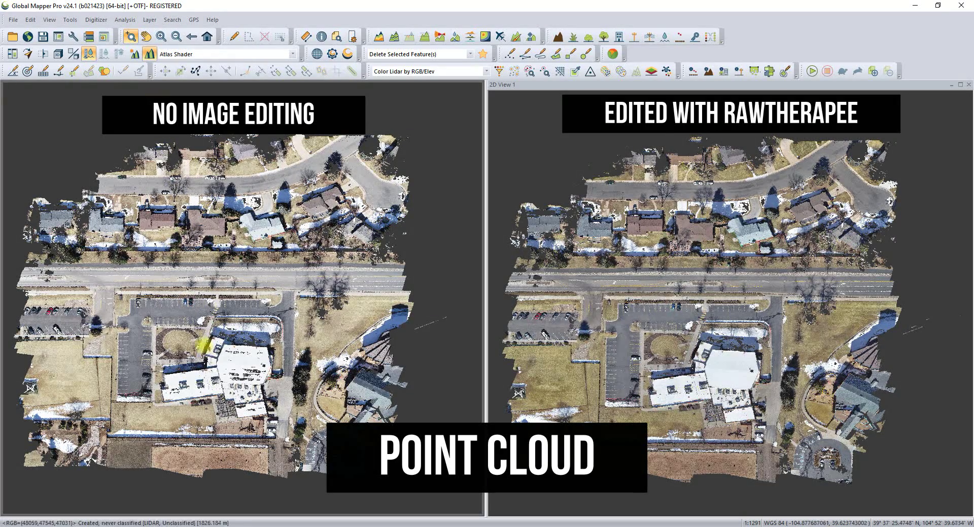
Step: Box-zoom both point clouds onto the school rooftop and pick the Path Profile tool
{"action": "left_click_drag", "start_coordinate": [206, 339], "coordinate": [278, 423]}
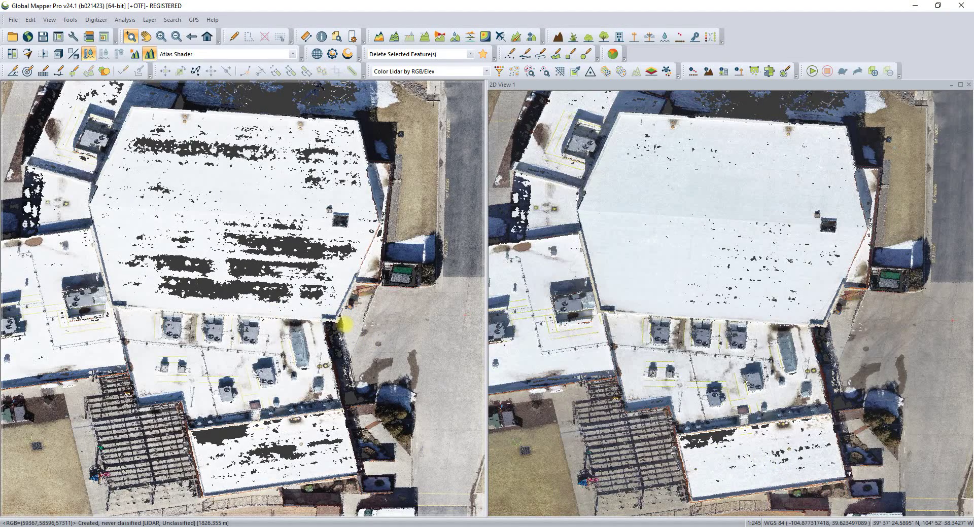
{"action": "left_click", "coordinate": [424, 37]}
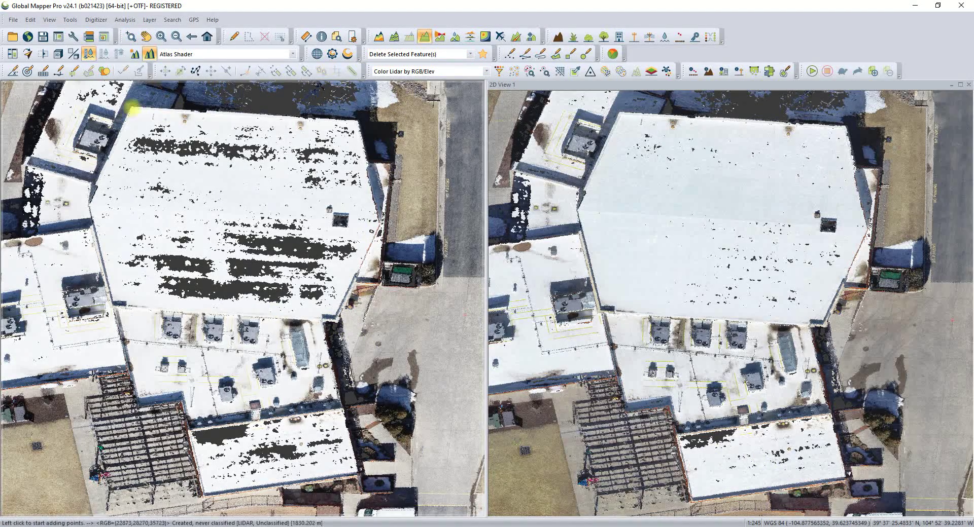
Step: Draw a profile line across the roof and show its elevation profile
{"action": "left_click", "coordinate": [131, 106]}
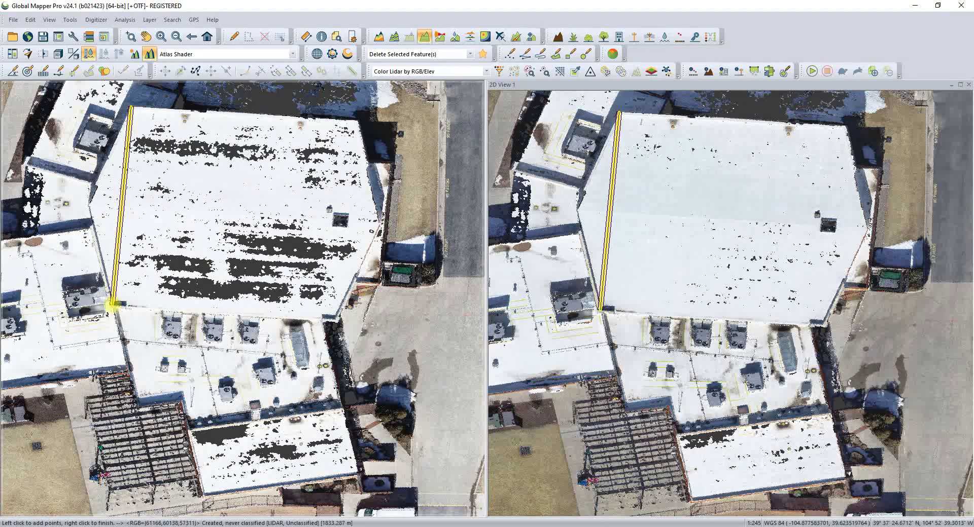
{"action": "right_click", "coordinate": [114, 304]}
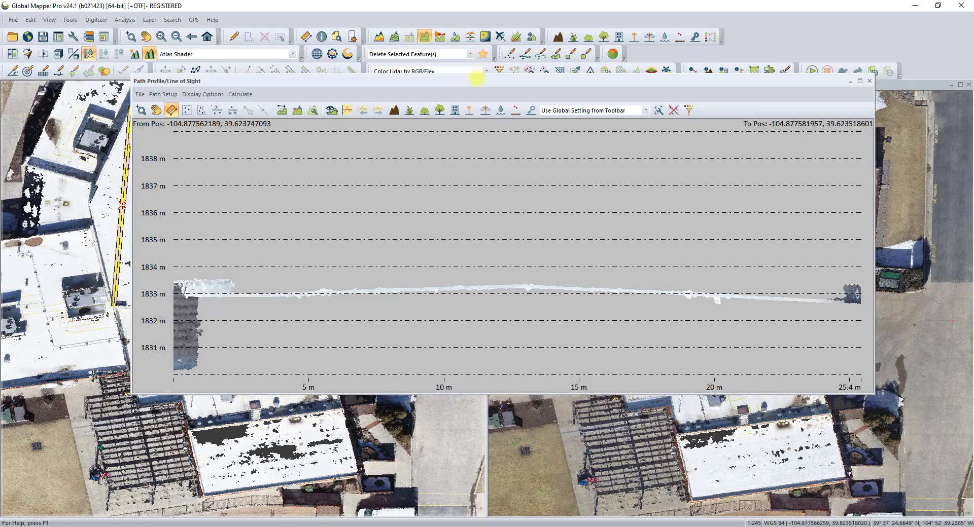
{"action": "left_click_drag", "start_coordinate": [477, 79], "coordinate": [462, 134]}
Step: Colour the clouds red and blue by source layer, zoom the profile graph, then close it
{"action": "left_click", "coordinate": [486, 71]}
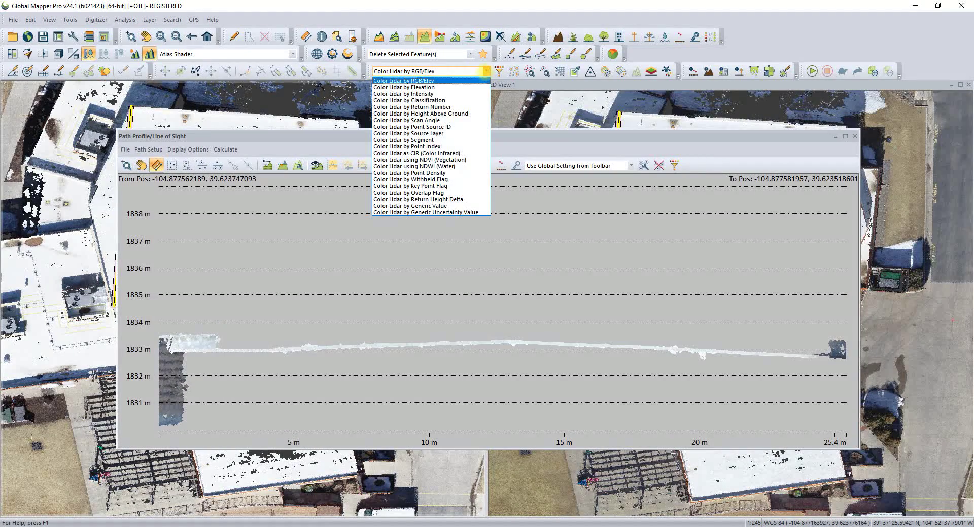
{"action": "left_click", "coordinate": [439, 134]}
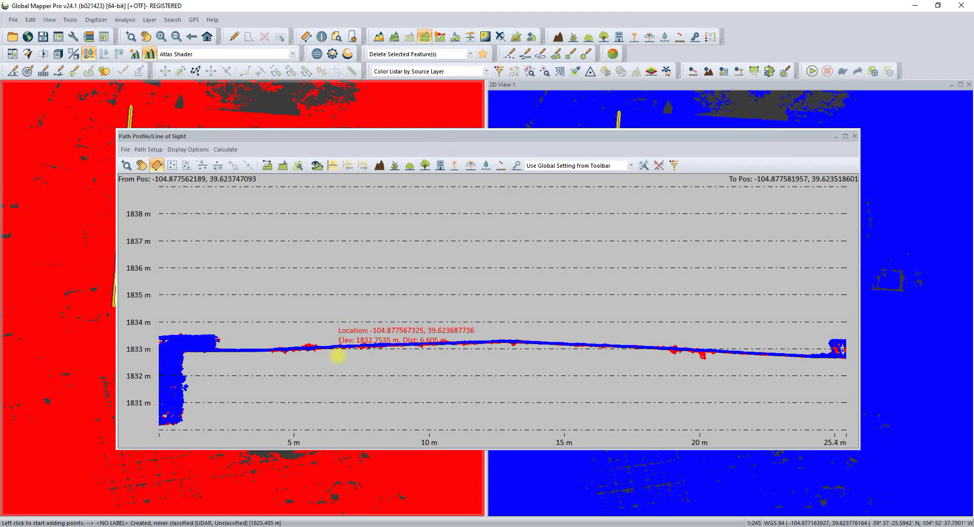
{"action": "scroll", "coordinate": [303, 350], "scroll_direction": "up", "scroll_amount": 2}
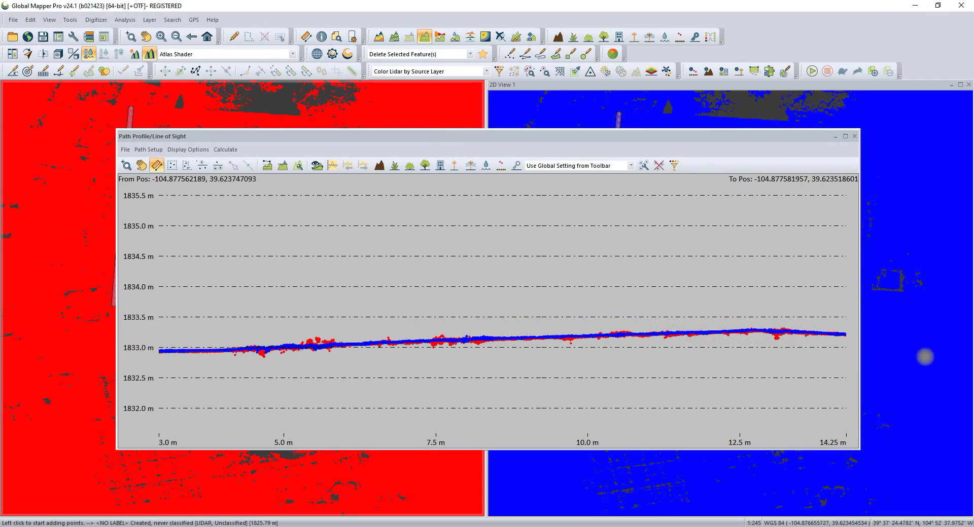
{"action": "scroll", "coordinate": [378, 326], "scroll_direction": "down", "scroll_amount": 2}
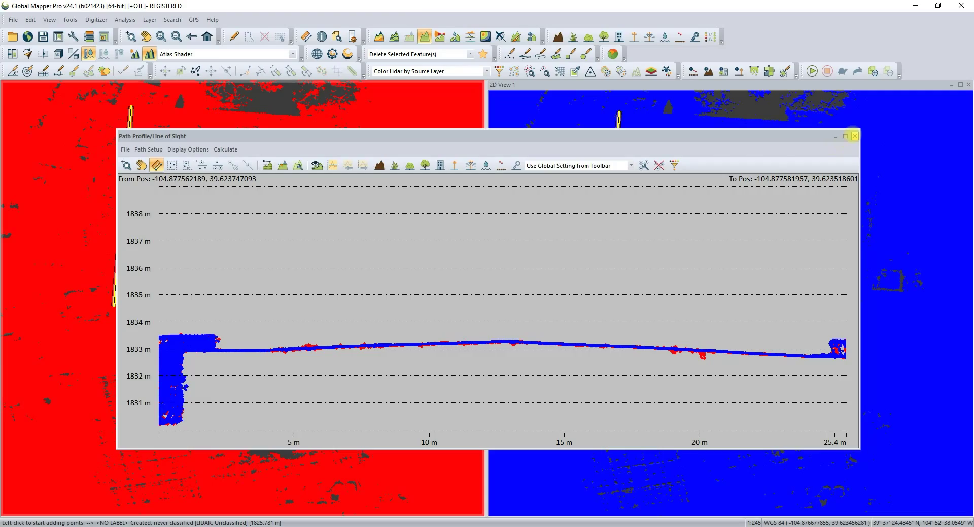
{"action": "left_click", "coordinate": [854, 136]}
{"action": "left_click", "coordinate": [485, 71]}
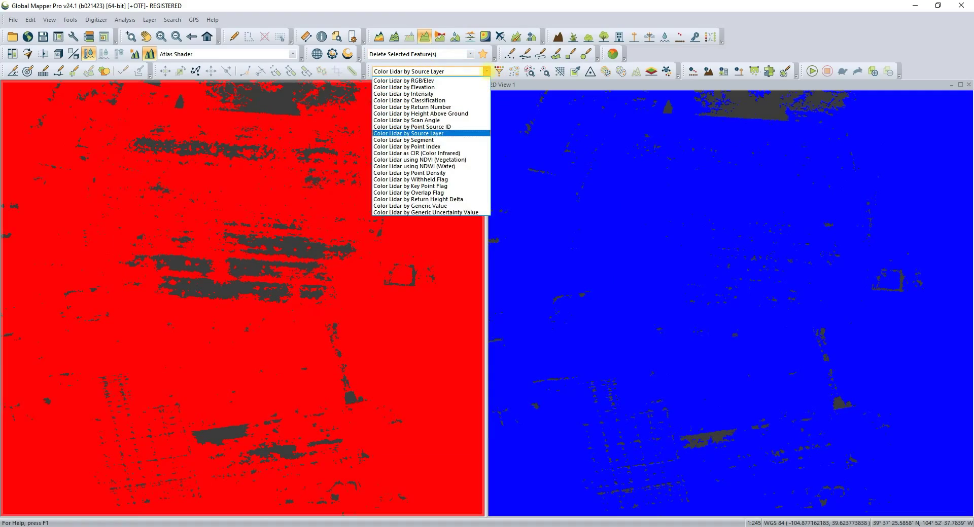
Step: Restore RGB colouring and zoom from full extent onto the parking lot
{"action": "left_click", "coordinate": [431, 81]}
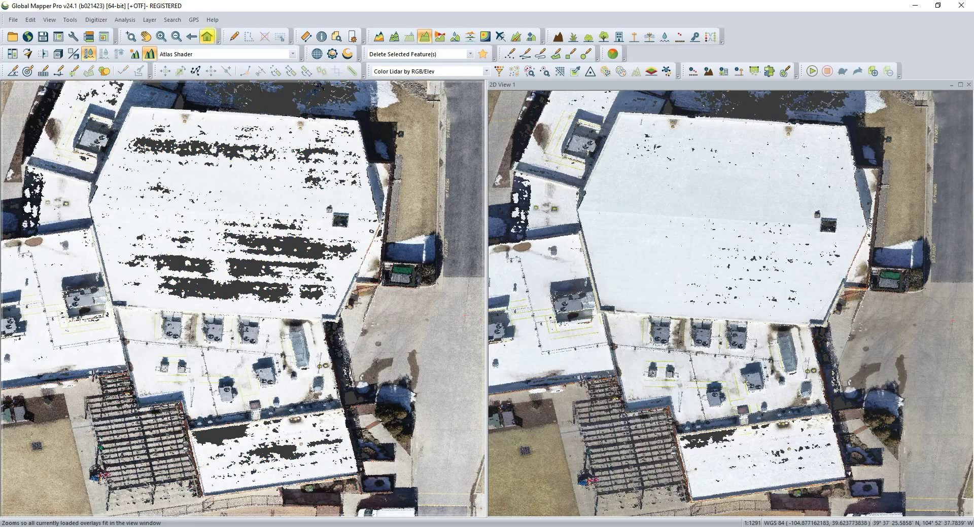
{"action": "left_click", "coordinate": [207, 36]}
{"action": "left_click", "coordinate": [131, 36]}
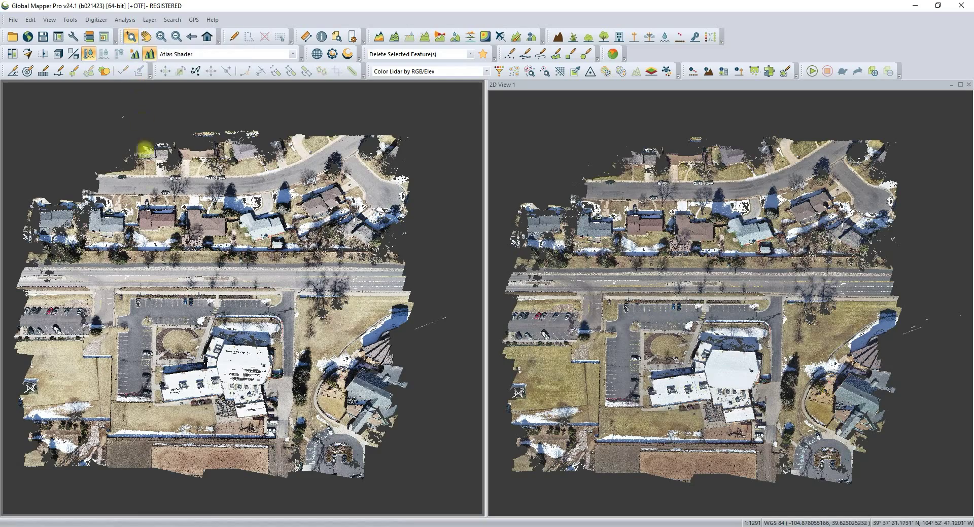
{"action": "left_click_drag", "start_coordinate": [113, 282], "coordinate": [197, 357]}
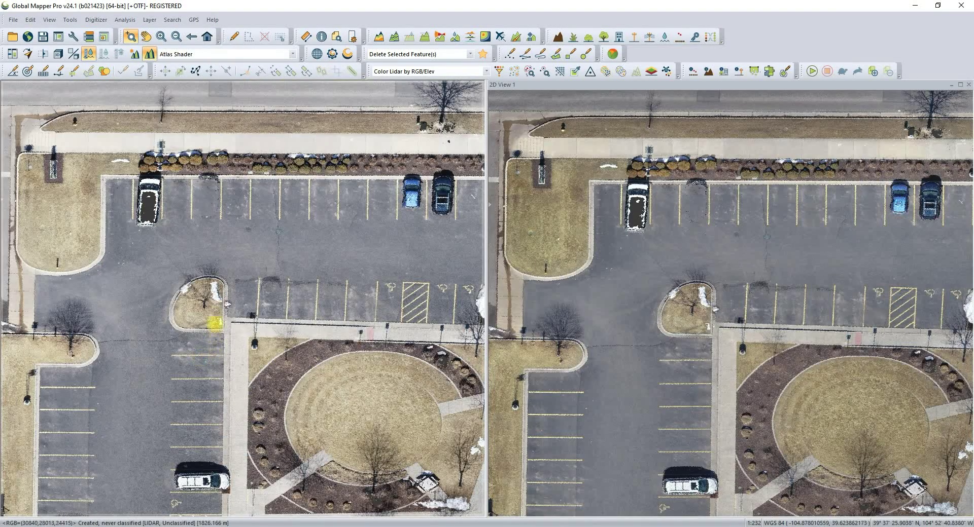
Step: Zoom closer to the pavement and place the profile line's first point at the dark seam
{"action": "left_click_drag", "start_coordinate": [211, 304], "coordinate": [283, 368]}
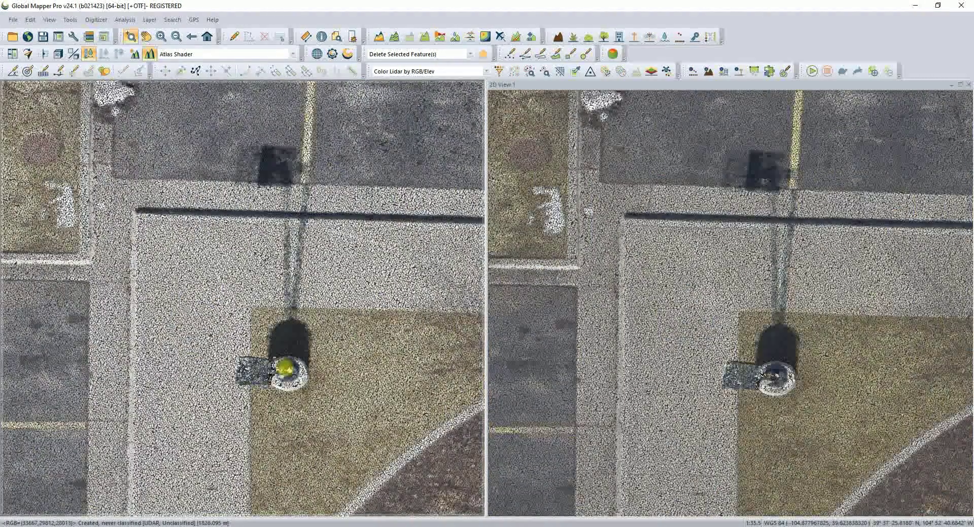
{"action": "left_click", "coordinate": [425, 37]}
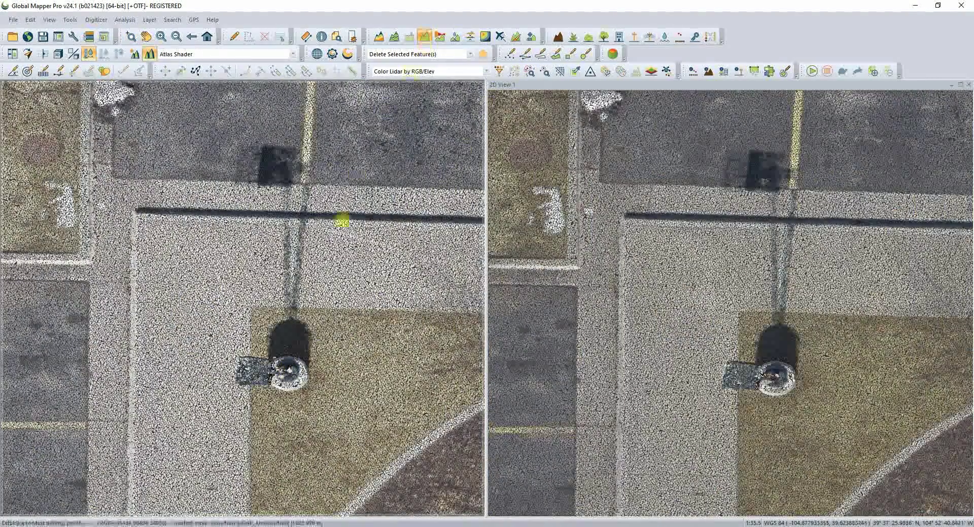
{"action": "left_click", "coordinate": [250, 217]}
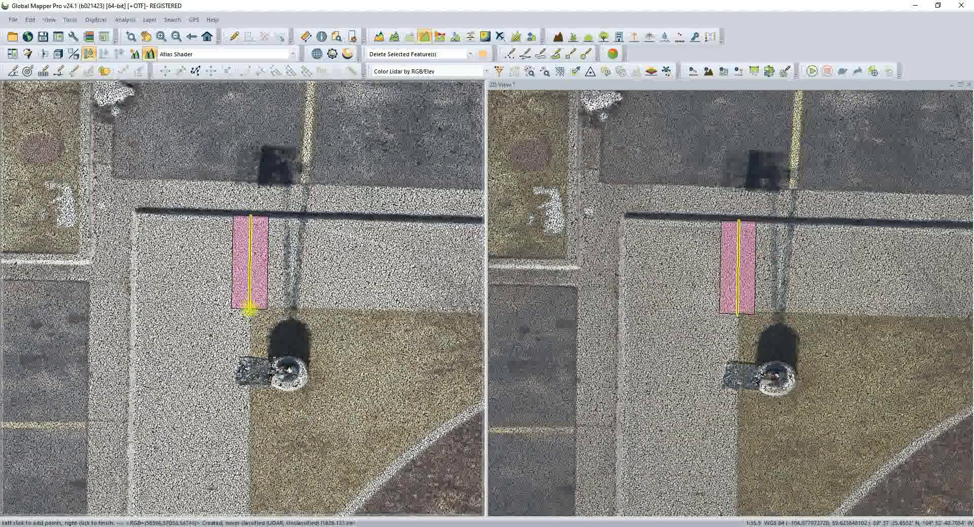
Step: Finish the pavement profile line and view it with clouds coloured by source layer
{"action": "right_click", "coordinate": [250, 309]}
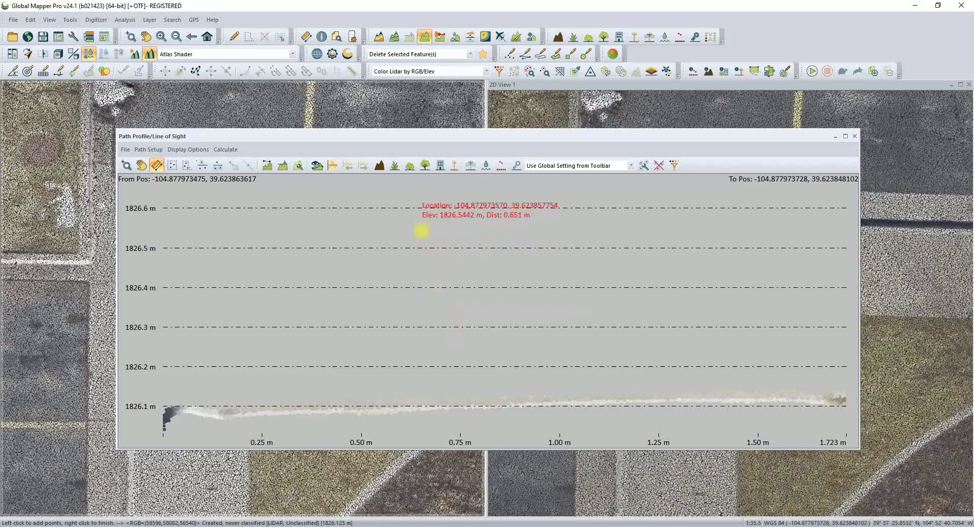
{"action": "left_click", "coordinate": [486, 71]}
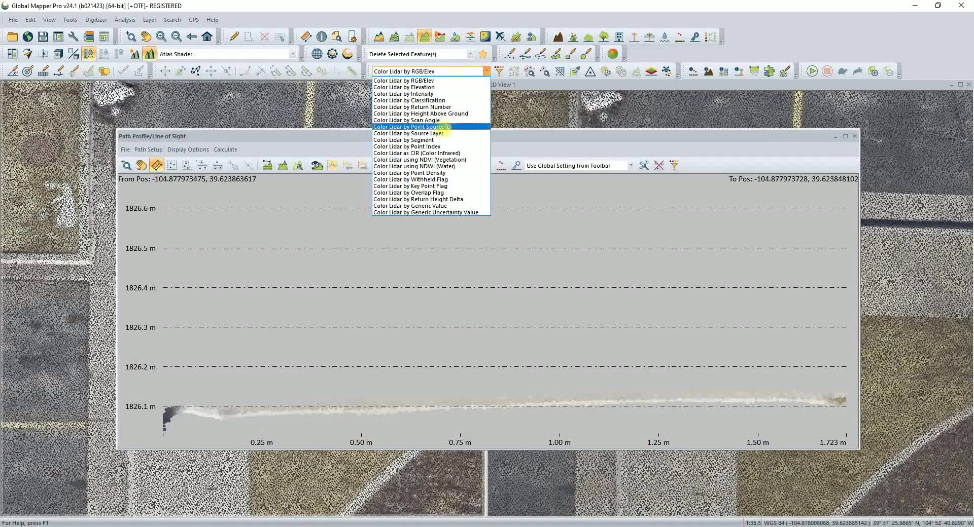
{"action": "left_click", "coordinate": [440, 133]}
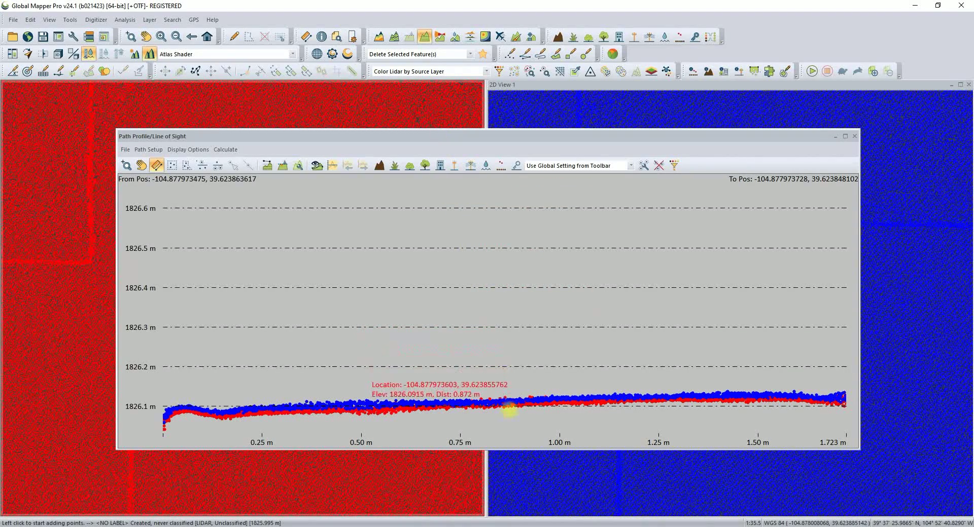
{"action": "scroll", "coordinate": [504, 412], "scroll_direction": "up", "scroll_amount": 2}
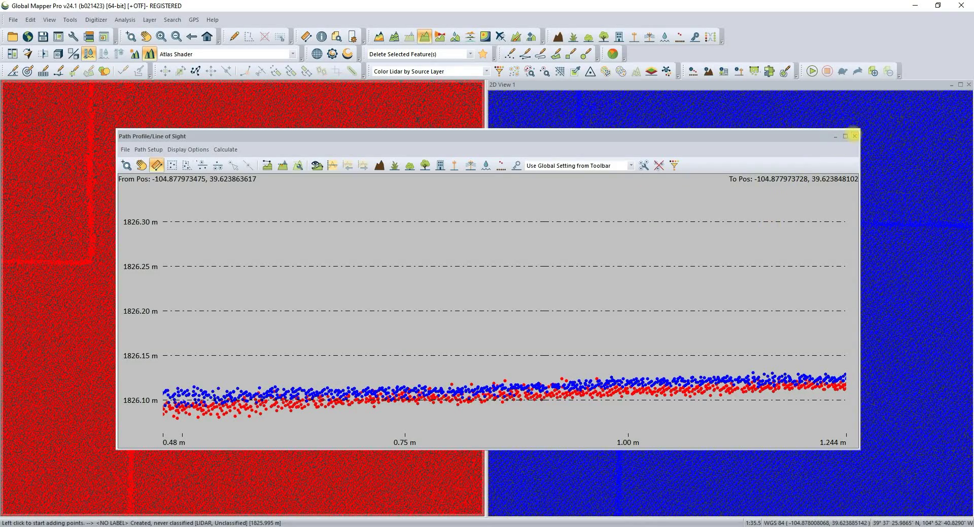
Step: Close the profile window and colour both point clouds by RGB/Elev again
{"action": "left_click", "coordinate": [854, 136]}
{"action": "left_click", "coordinate": [486, 72]}
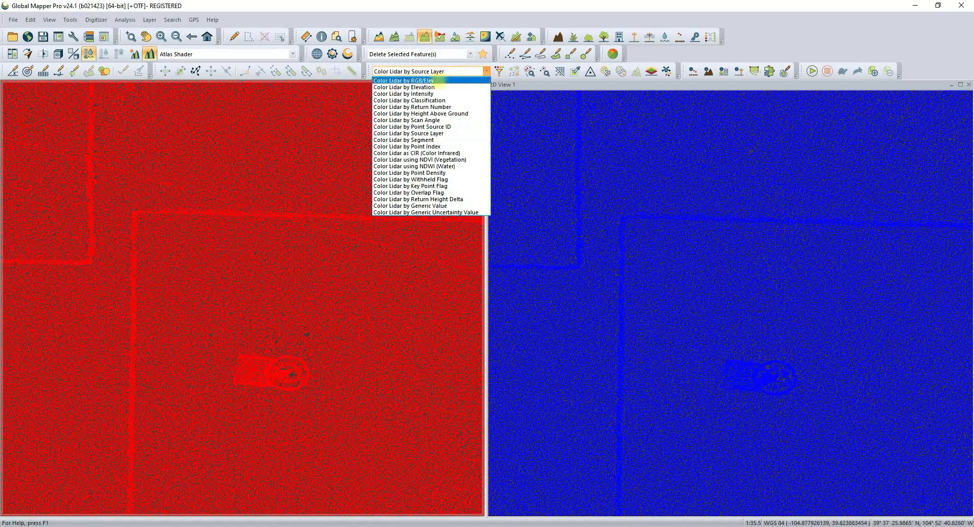
{"action": "left_click", "coordinate": [403, 81]}
Step: Zoom from full view onto the road and draw an 8.53 m profile line across the lane
{"action": "left_click", "coordinate": [206, 36]}
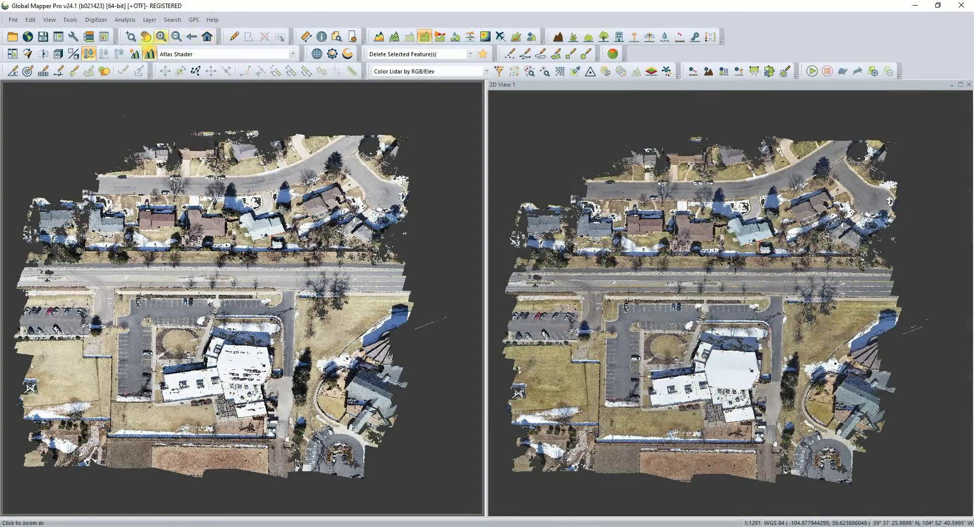
{"action": "left_click", "coordinate": [131, 36]}
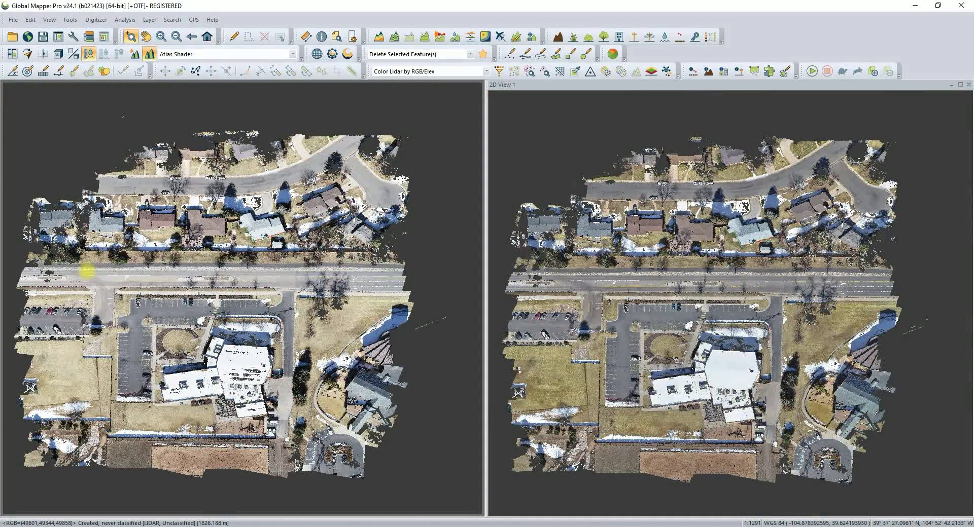
{"action": "left_click_drag", "start_coordinate": [86, 271], "coordinate": [121, 293]}
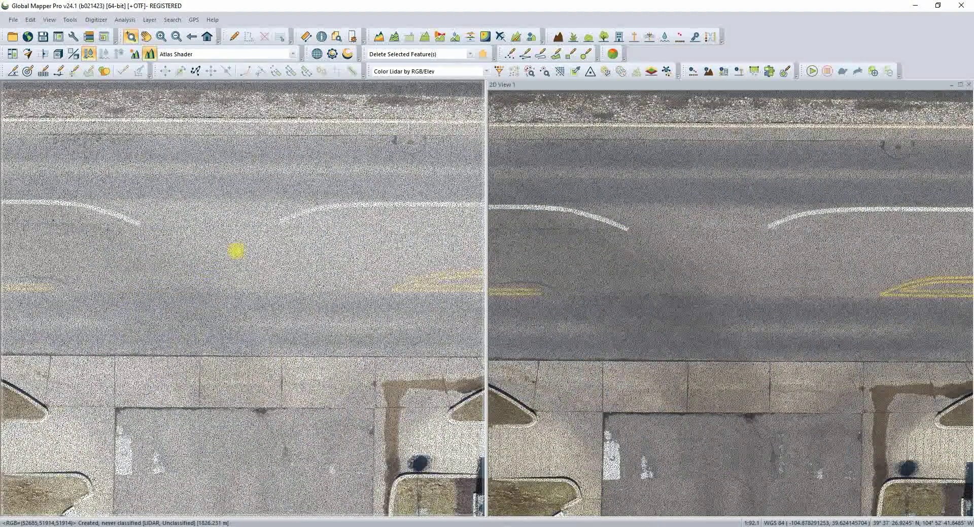
{"action": "left_click", "coordinate": [424, 37]}
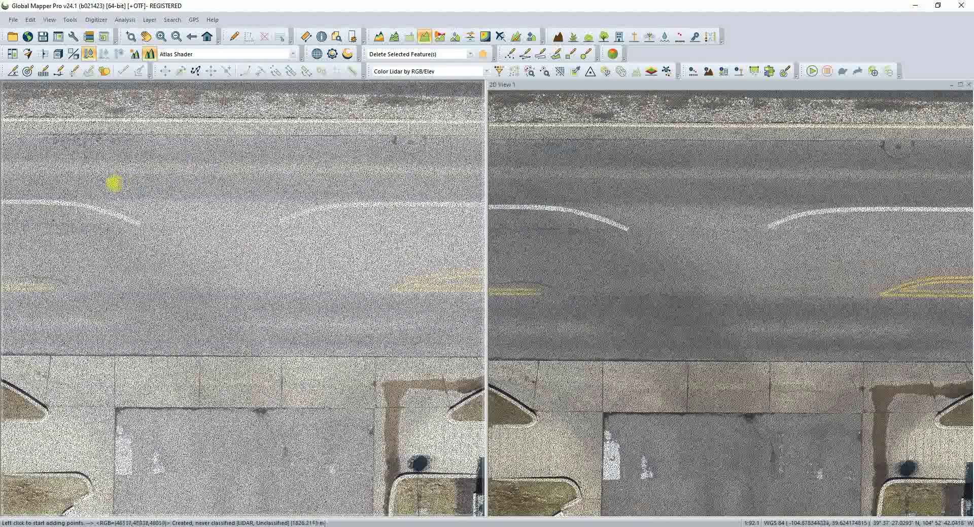
{"action": "left_click", "coordinate": [112, 183]}
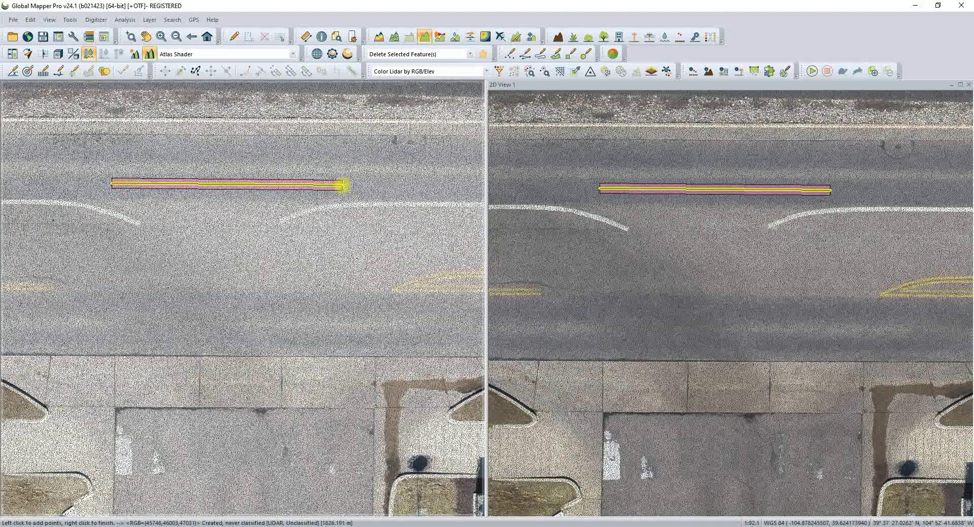
{"action": "right_click", "coordinate": [343, 185]}
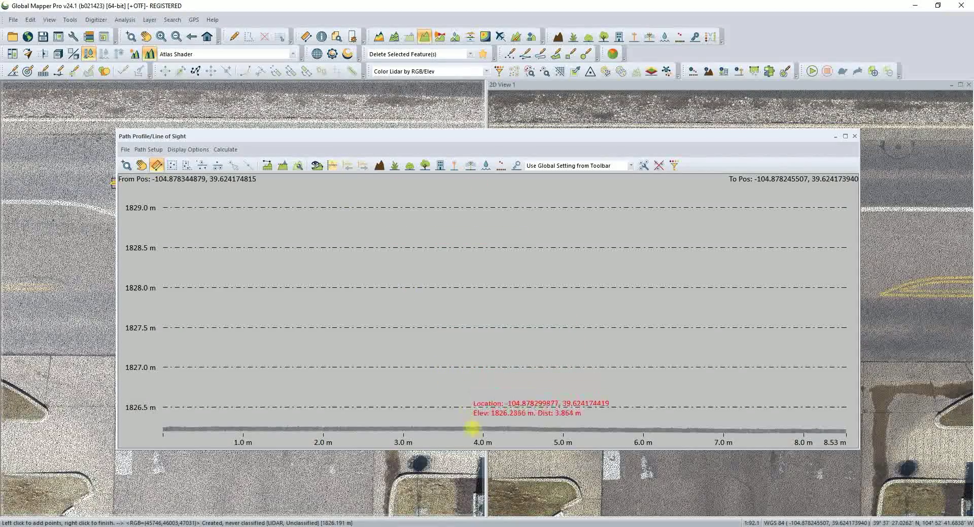
Step: Zoom the road profile with clouds coloured red and blue by source layer, then close it
{"action": "scroll", "coordinate": [470, 429], "scroll_direction": "up", "scroll_amount": 3}
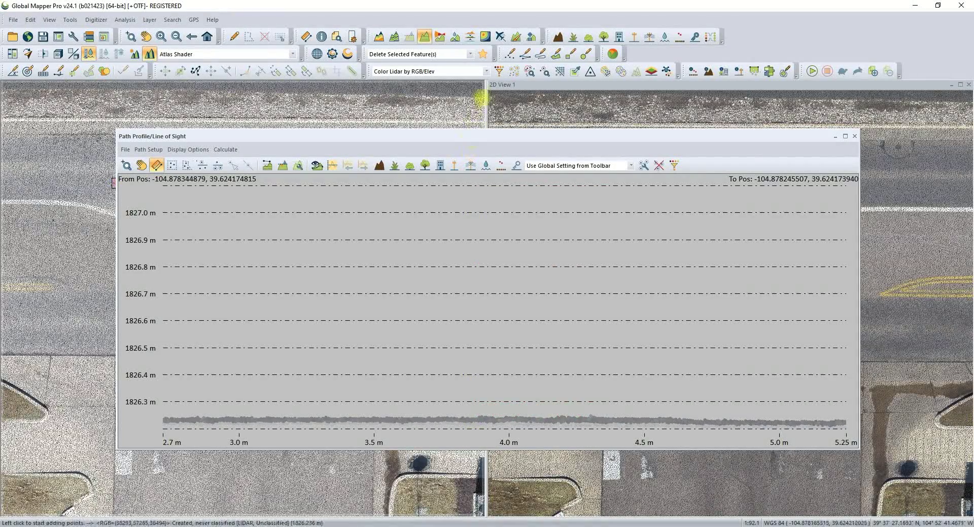
{"action": "left_click", "coordinate": [486, 71]}
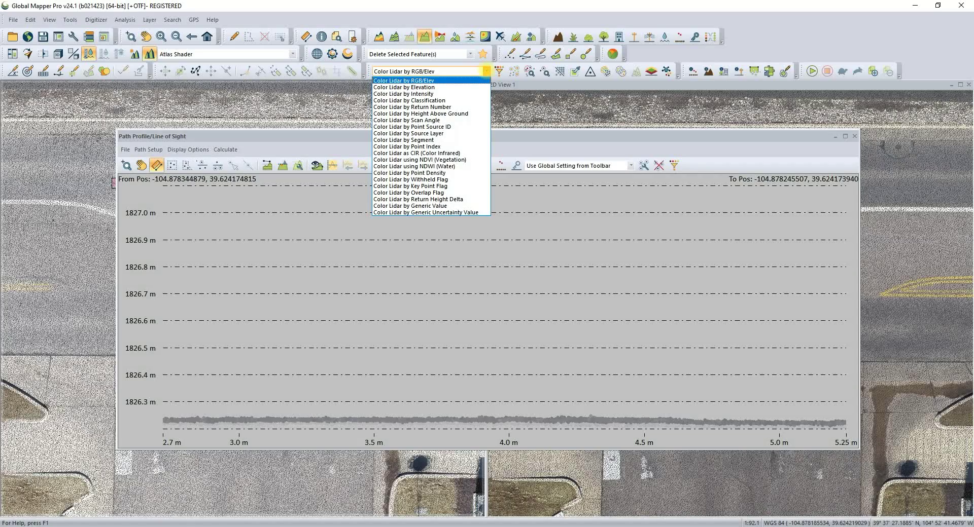
{"action": "left_click", "coordinate": [427, 133]}
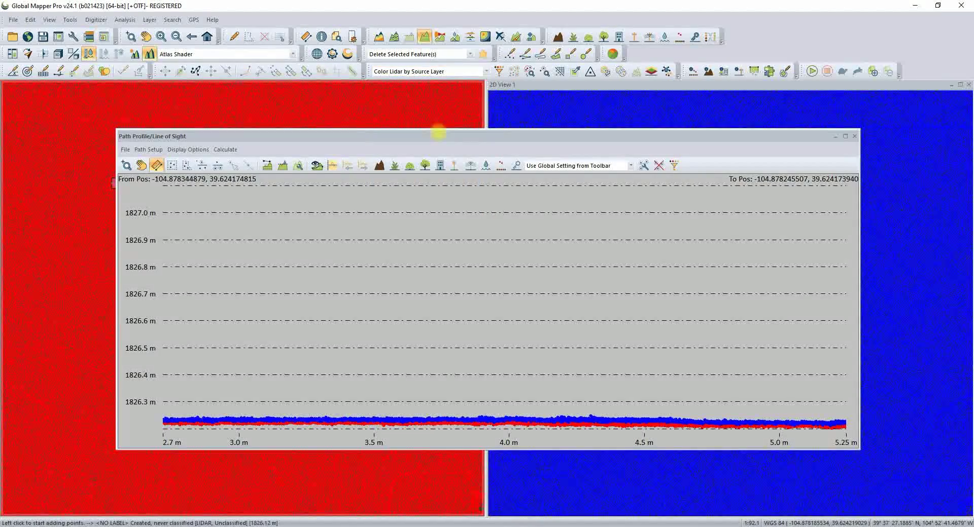
{"action": "scroll", "coordinate": [472, 439], "scroll_direction": "up", "scroll_amount": 3}
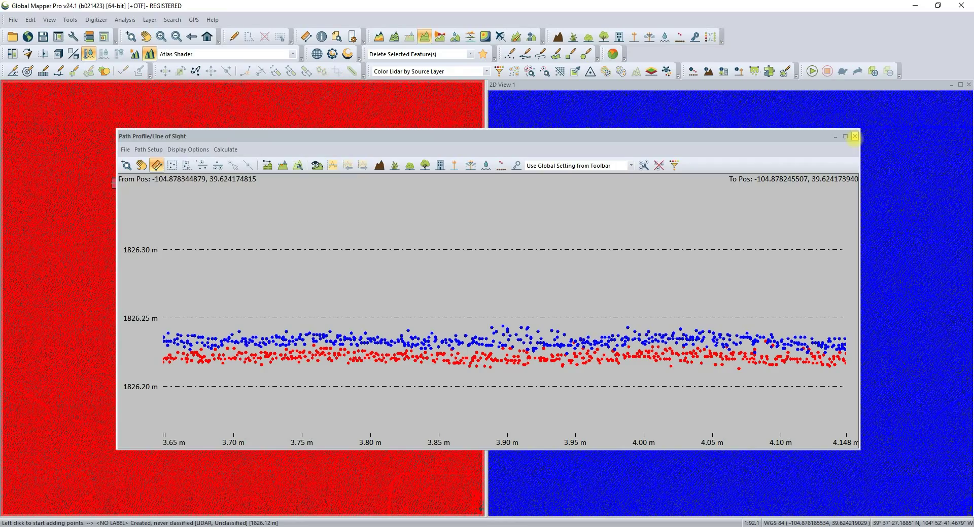
{"action": "left_click", "coordinate": [855, 136]}
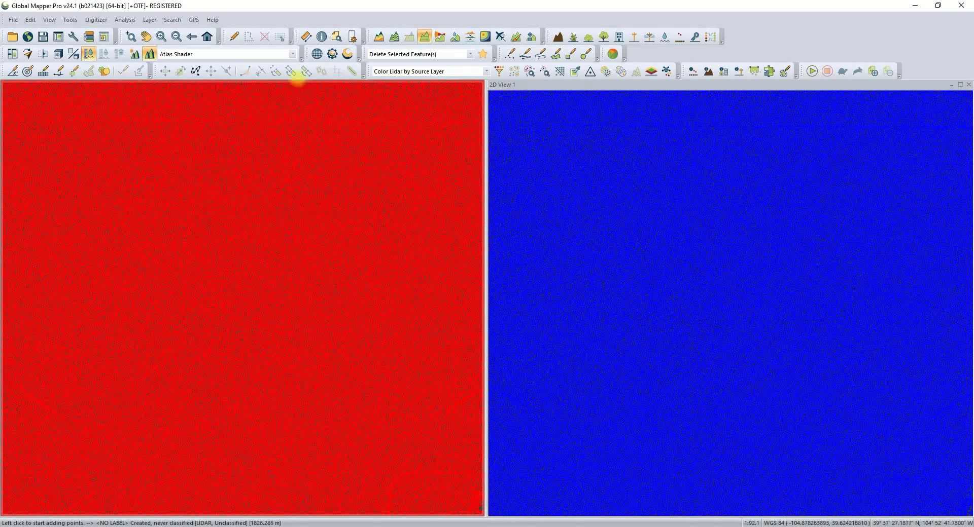
Step: Switch both point clouds back to RGB/Elev colouring and return to the full data extent
{"action": "left_click", "coordinate": [486, 72]}
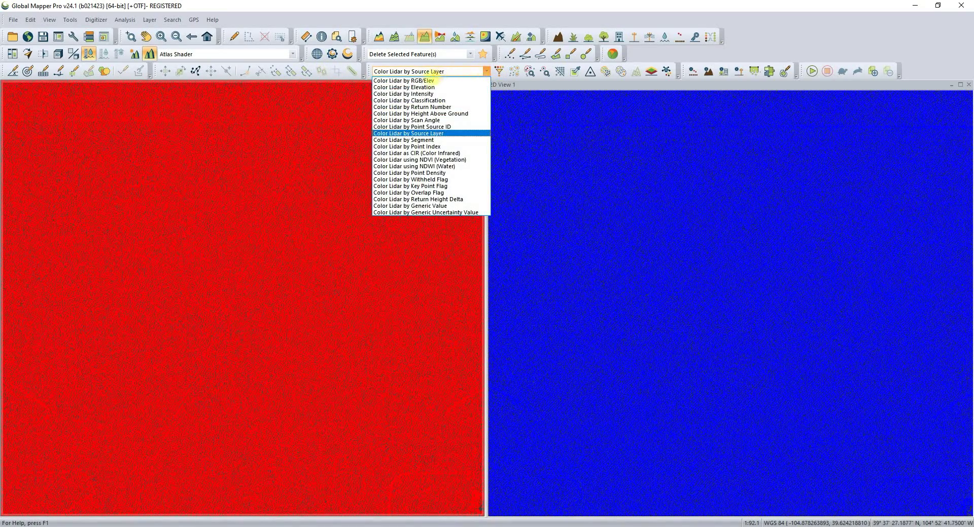
{"action": "left_click", "coordinate": [430, 81]}
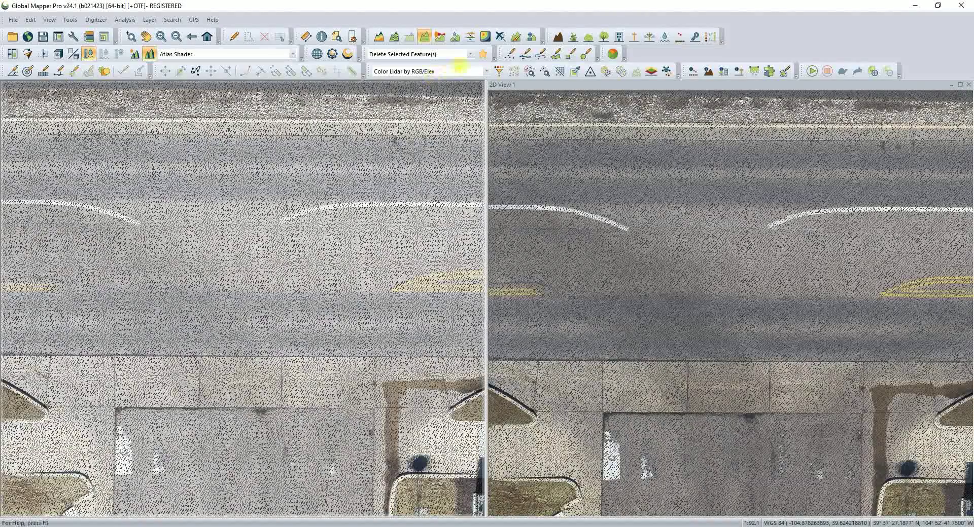
{"action": "left_click", "coordinate": [206, 36]}
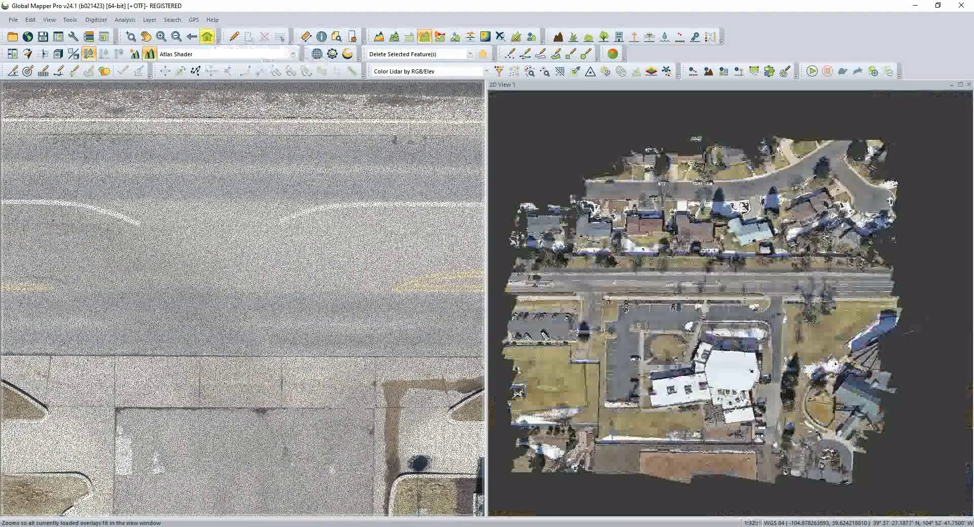